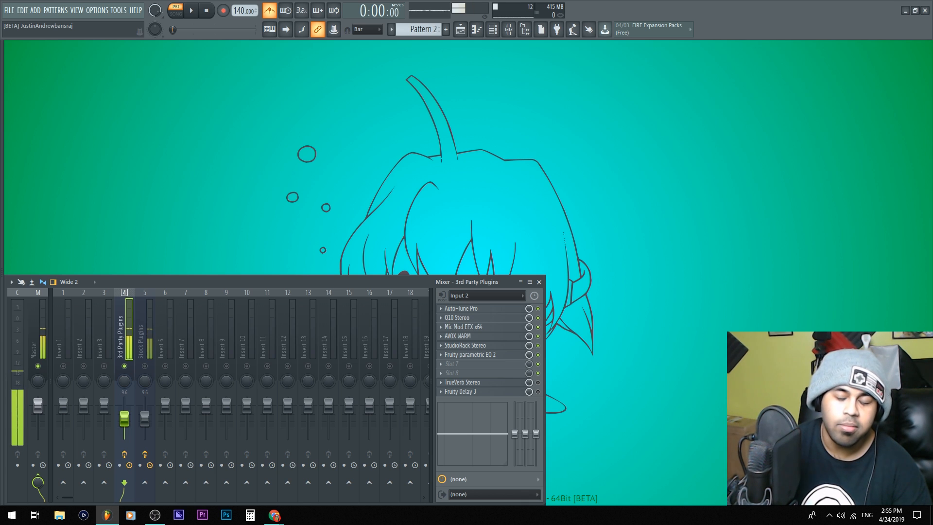
Switch to Chrome and view the page of the Quando Rondo "Scarred From Love" music video
key("alt+Tab")
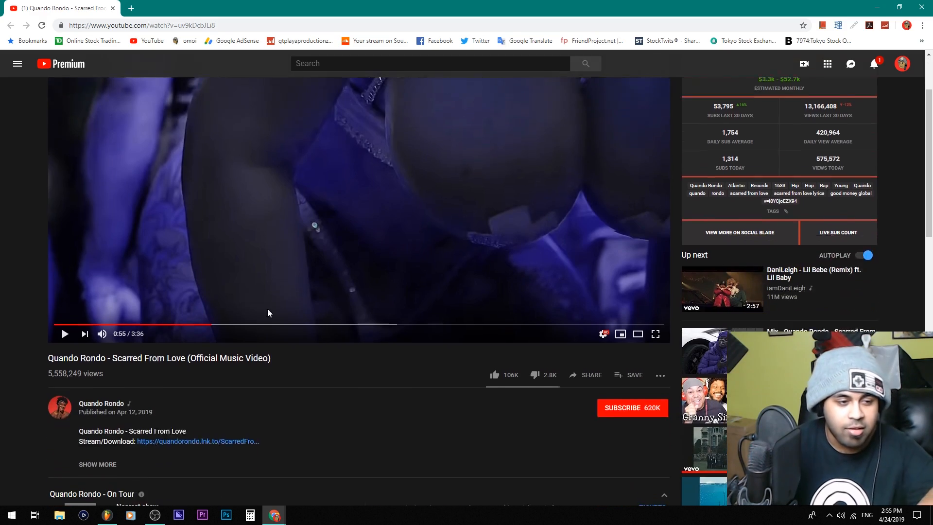
scroll(132, 362, "down", 1)
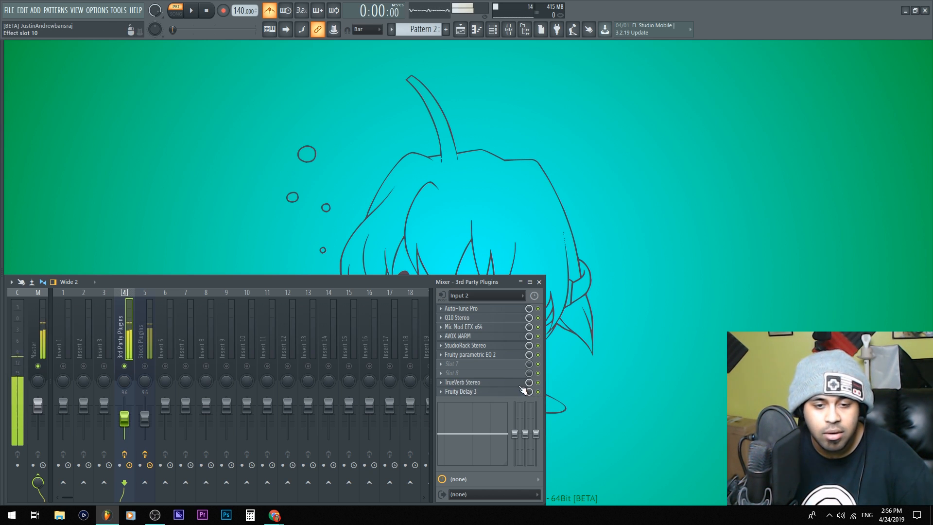
Lower the Reverb level of TrueVerb Stereo on the 3rd Party Plugins track to -6.4 dB and close the plugin
left_click(467, 382)
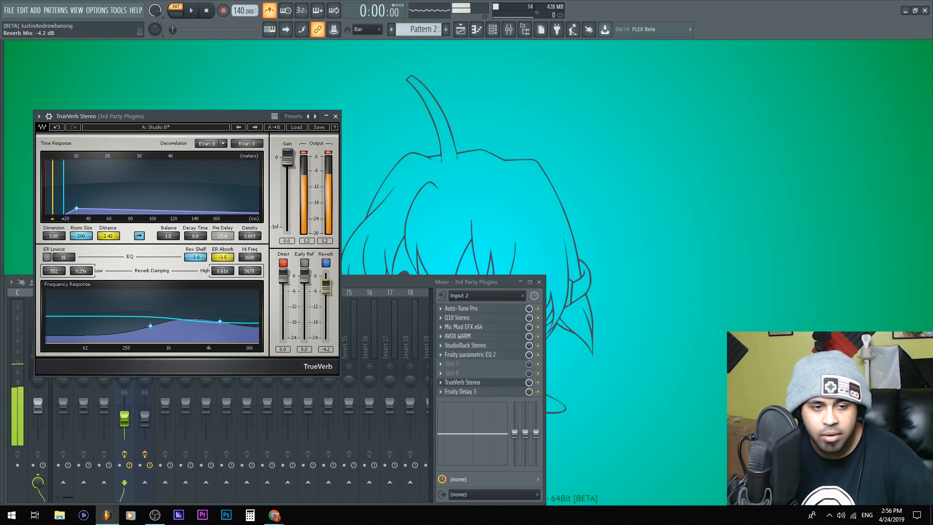
left_click_drag(327, 287, 327, 295)
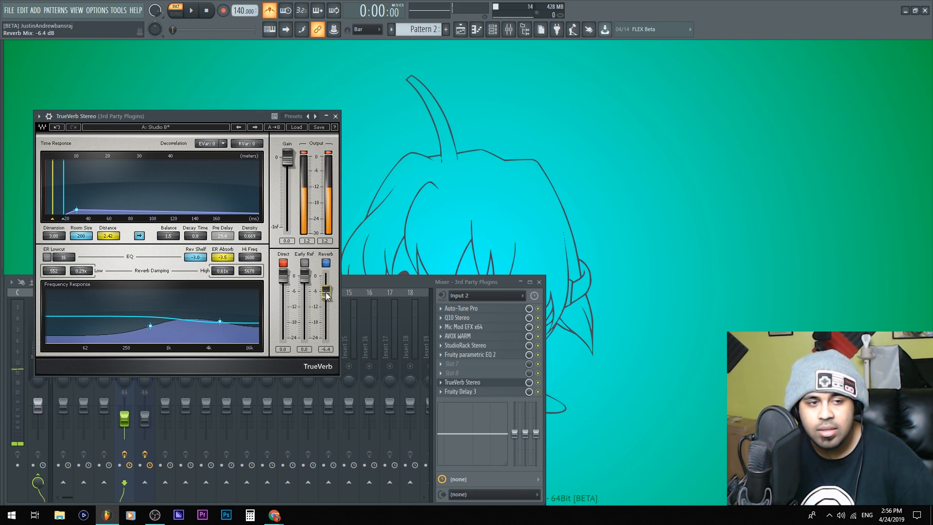
left_click(490, 385)
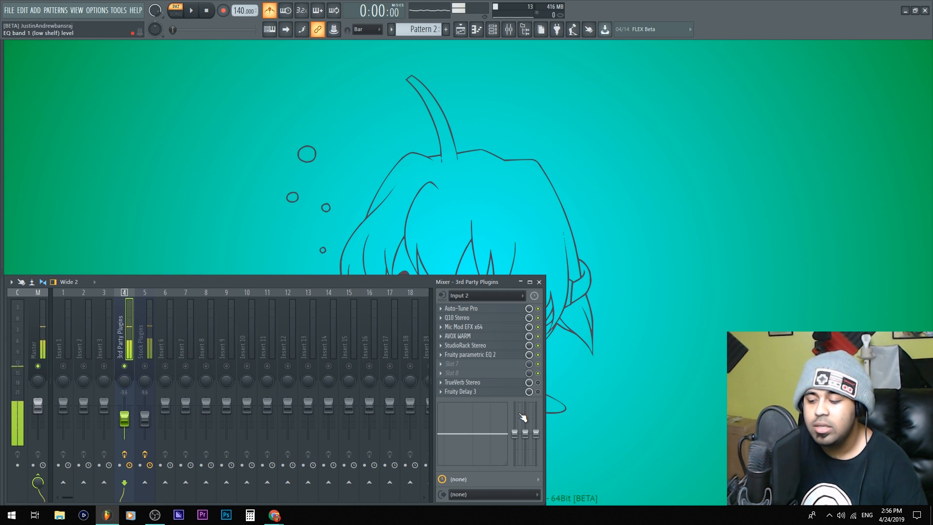
In Auto-Tune Pro, toggle Auto-Key Key/Scale Detection, set Humanize to 30 and close the plugin
left_click(510, 312)
left_click(113, 185)
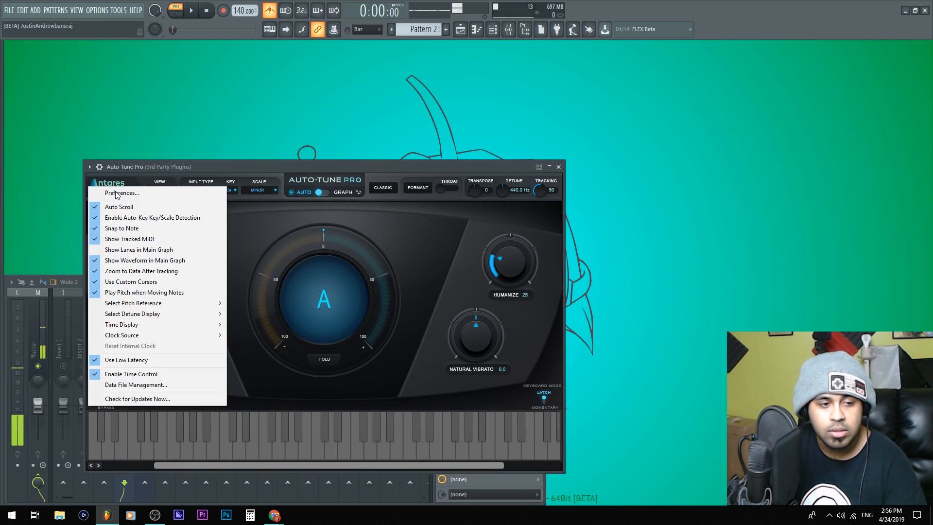
left_click(177, 218)
left_click_drag(500, 263, 499, 257)
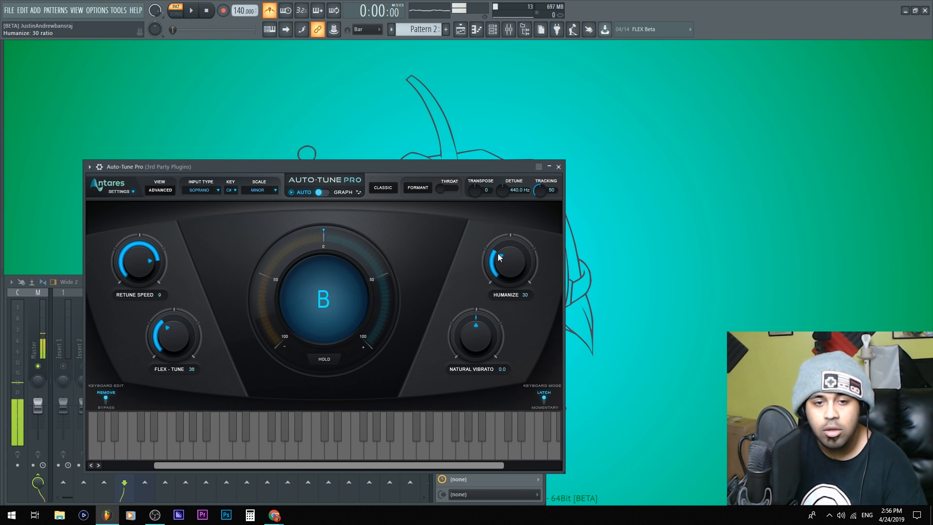
left_click(558, 167)
View Fruity Delay 3's settings and disable both TrueVerb Stereo and Fruity Delay 3 on the 3rd Party Plugins track
left_click(504, 389)
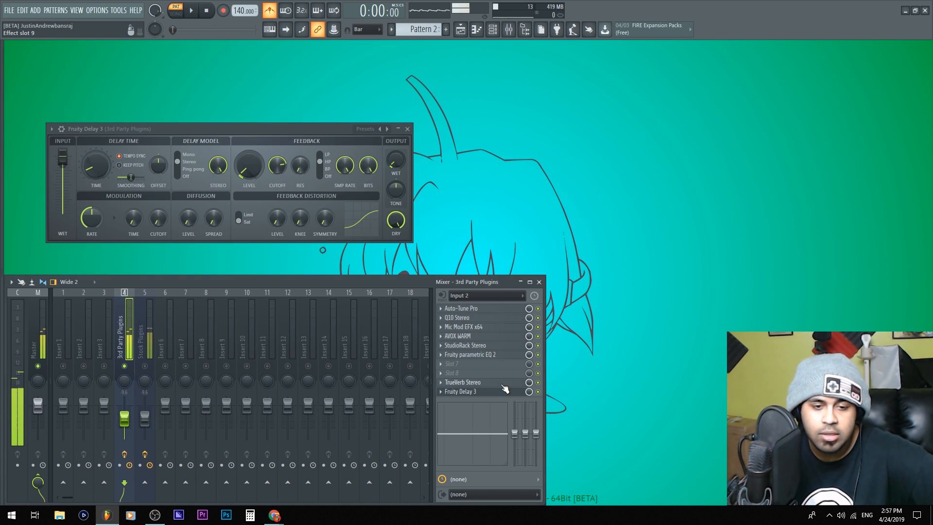
left_click(504, 390)
left_click(538, 383)
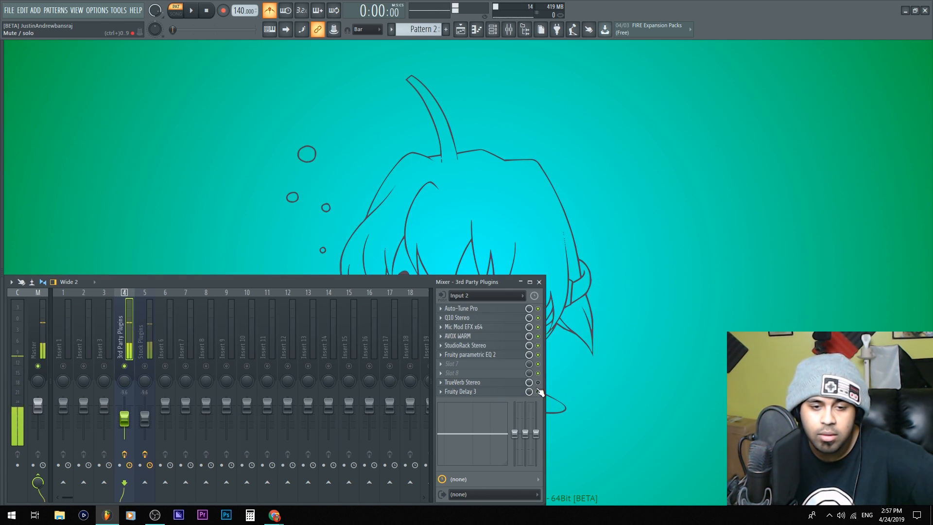
left_click(538, 392)
Open Auto-Tune Pro and view the effect chains of the Stock Plugins and 3rd Party Plugins tracks
left_click(503, 311)
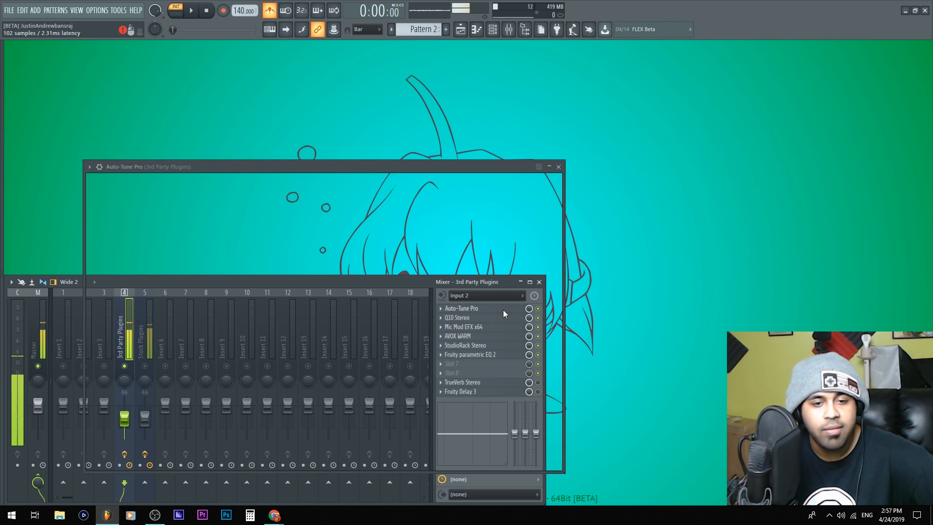
left_click_drag(399, 166, 522, 120)
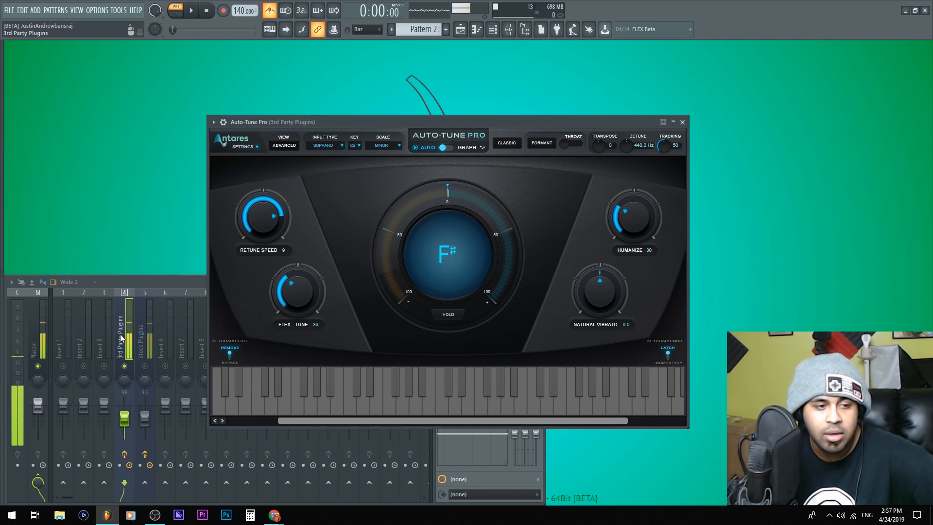
left_click(146, 335)
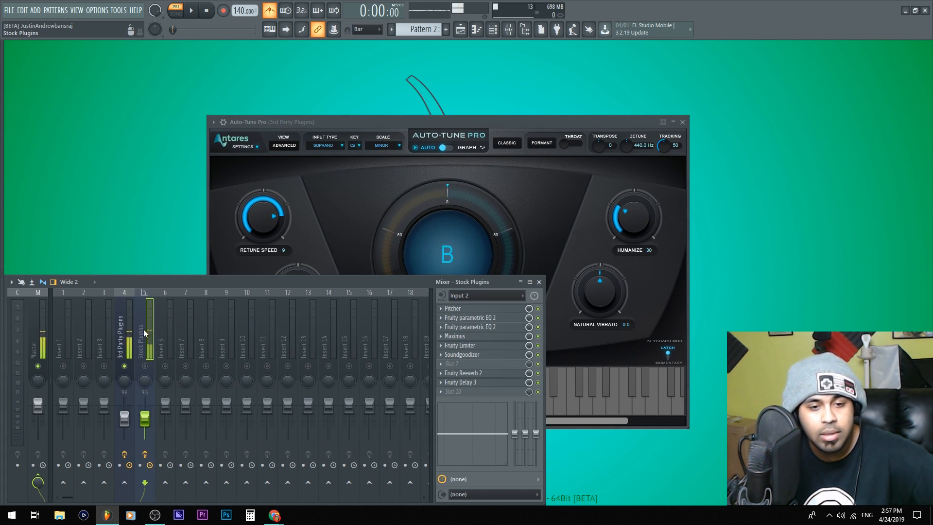
left_click(133, 332)
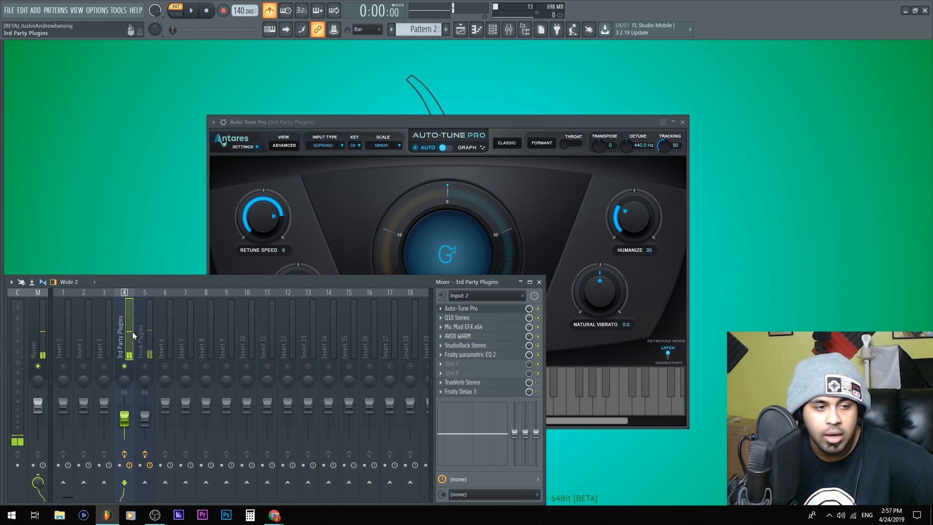
left_click(348, 181)
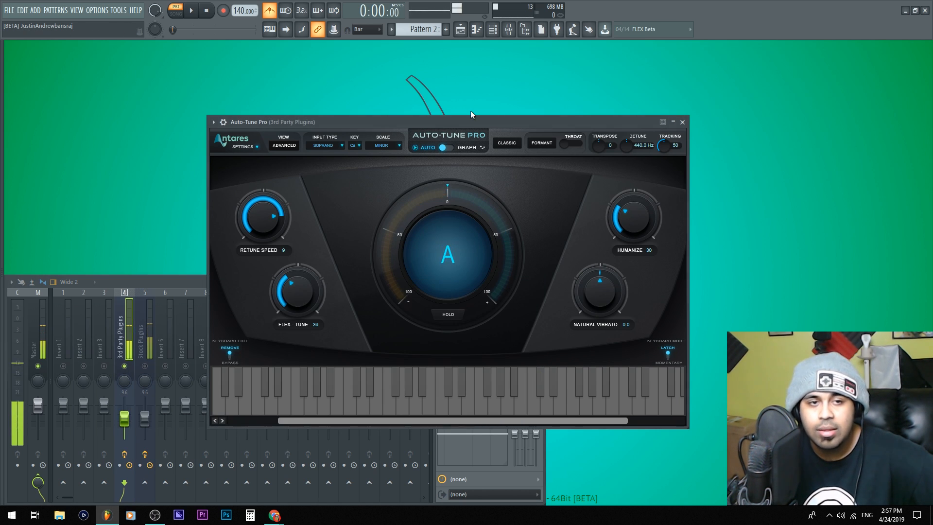
left_click_drag(450, 120, 275, 46)
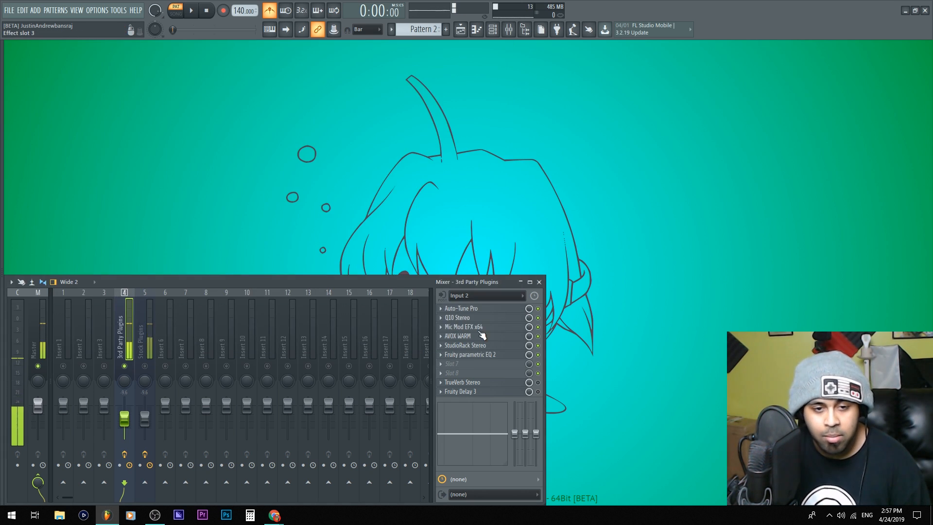
Set Auto-Tune Pro's Retune Speed to 13
left_click(501, 311)
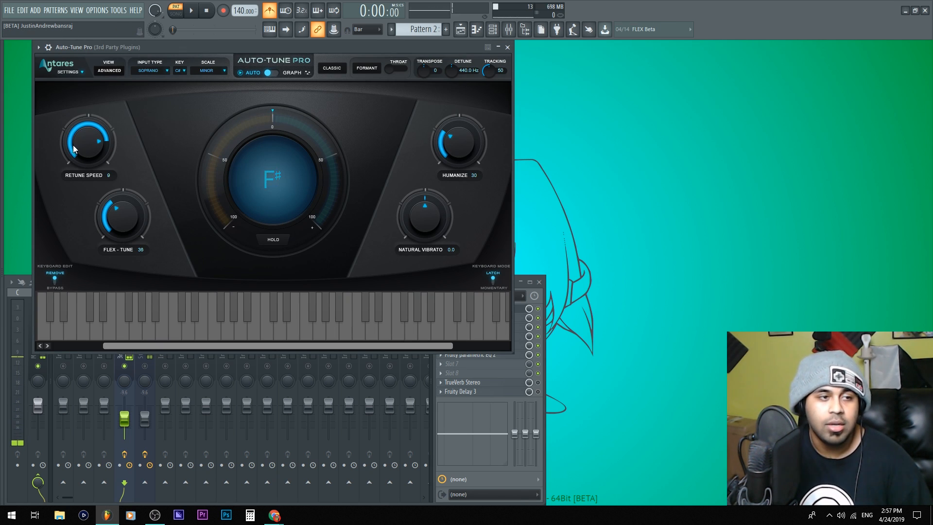
scroll(76, 144, "up", 3)
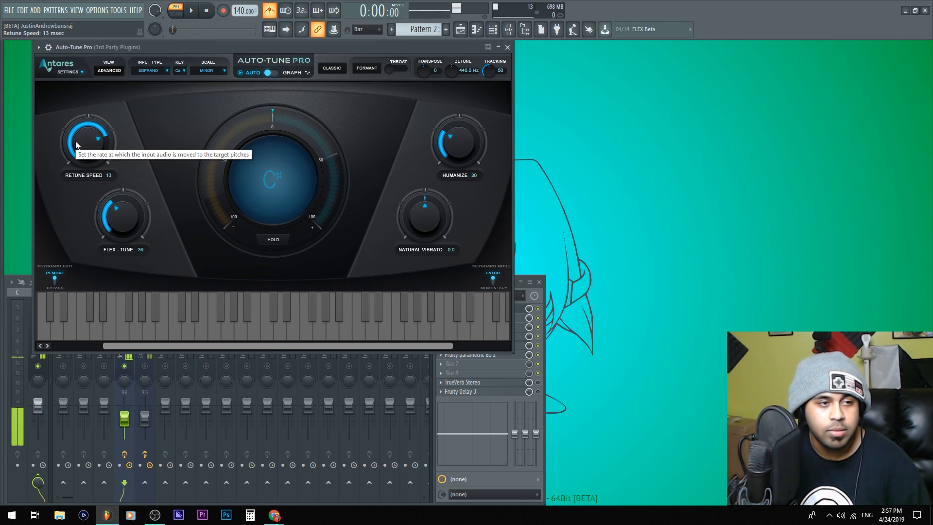
scroll(82, 141, "down", 3)
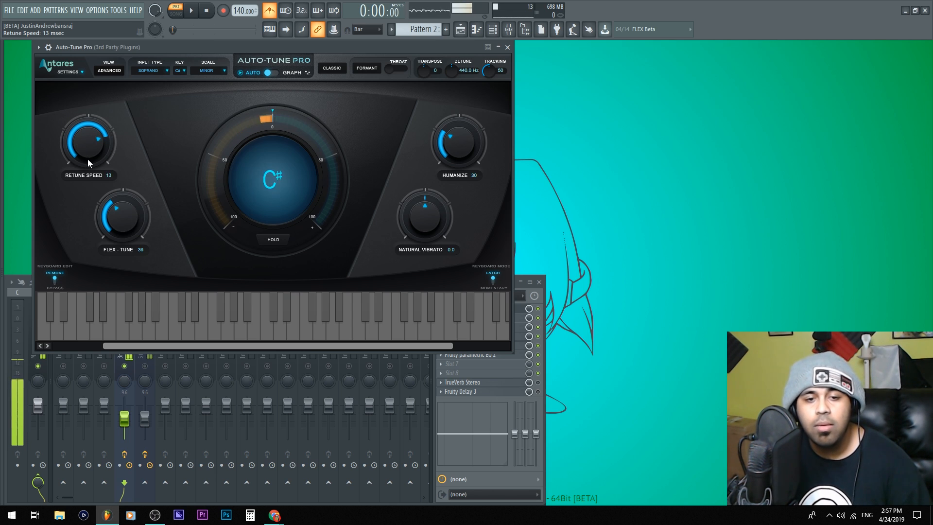
left_click_drag(85, 154, 93, 141)
In Q10 Stereo, boost the band 4 gain to 18 dB to hear that frequency and set it to -3 dB
left_click(472, 319)
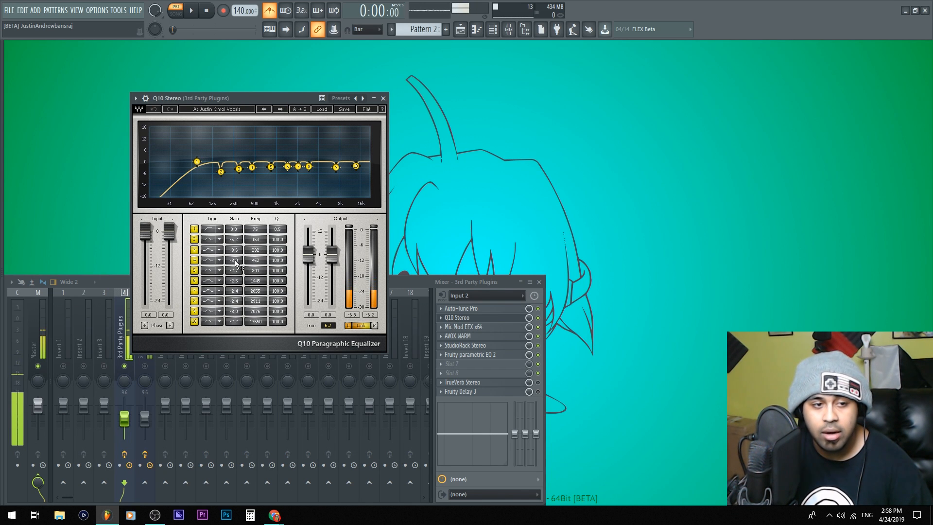
left_click_drag(234, 261, 235, 204)
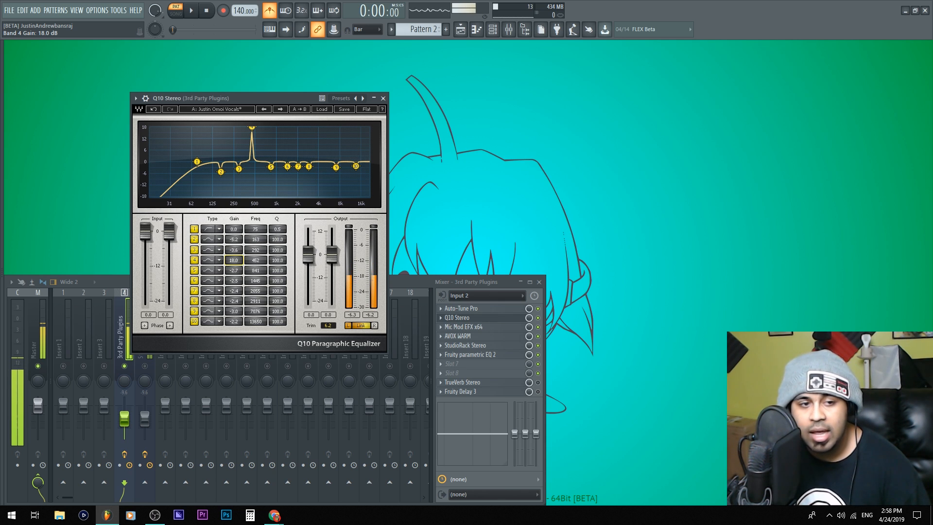
left_click(227, 263)
type("-3")
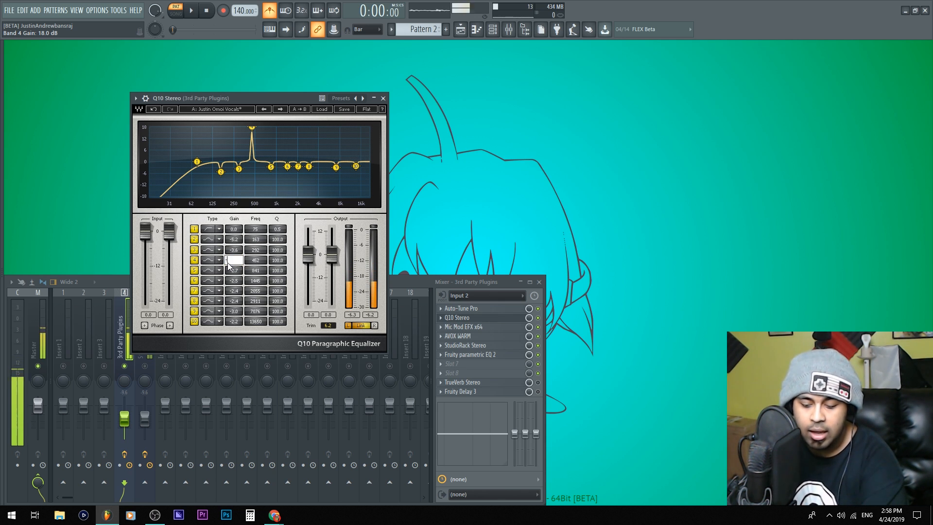
key("Return")
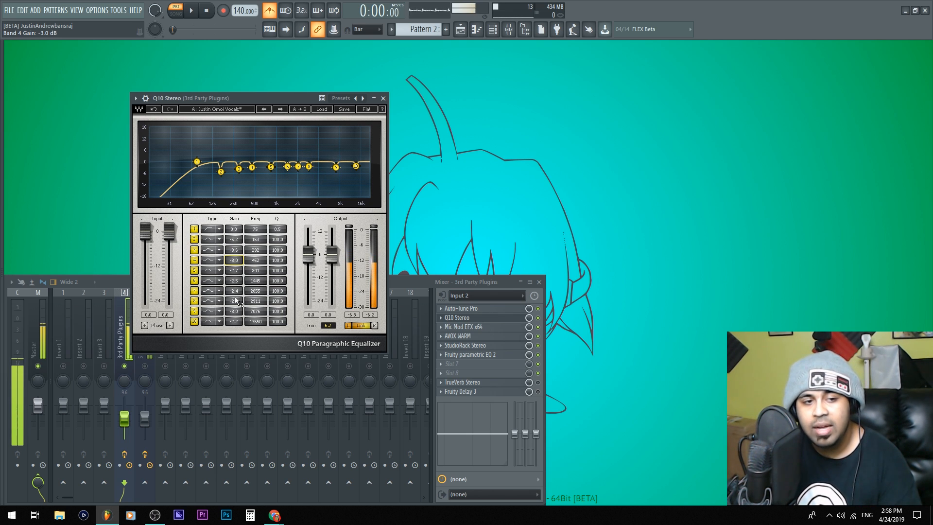
Try boosting the band 7 gain in Q10 Stereo to 18 dB, undo the change and close the equalizer
left_click_drag(233, 292, 234, 243)
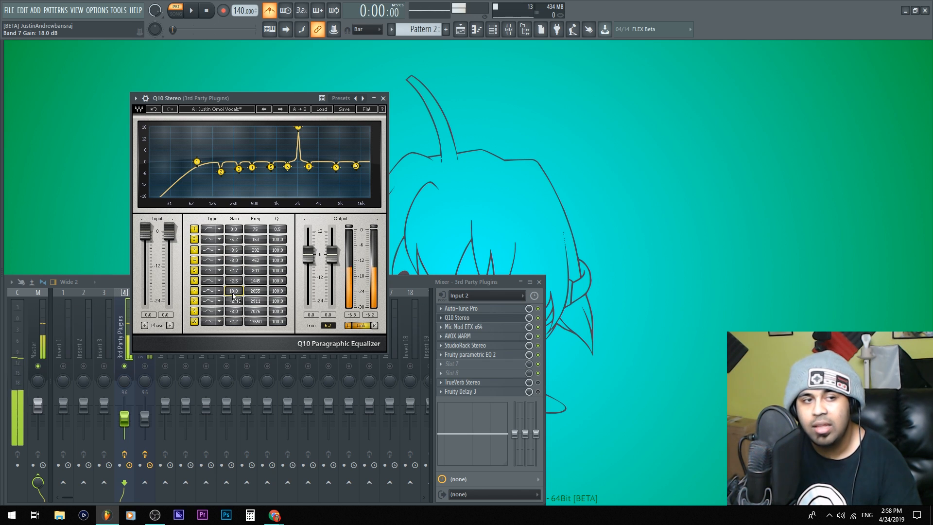
left_click(155, 111)
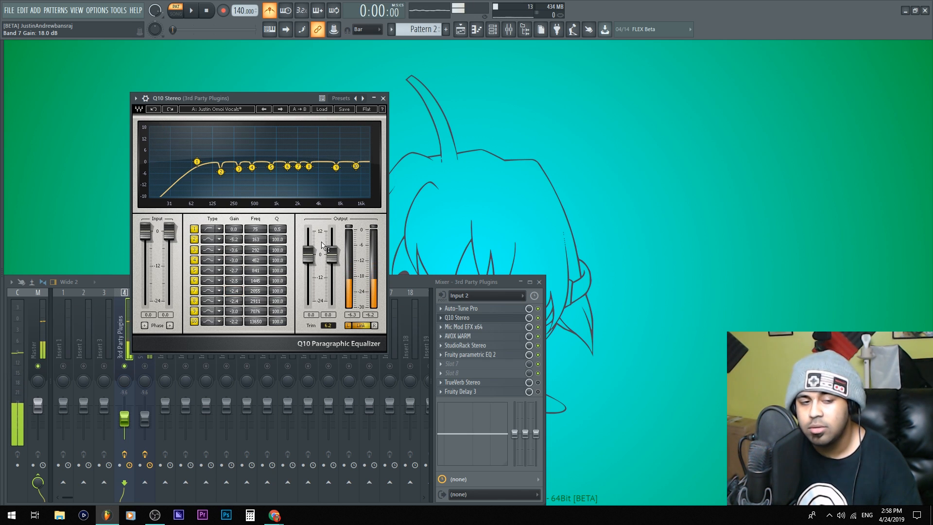
left_click(486, 317)
In Mic Mod EFX, sweep the modeled mic's proximity down to 0.9 inches and back to 20.7 inches, and close the plugin
left_click(500, 326)
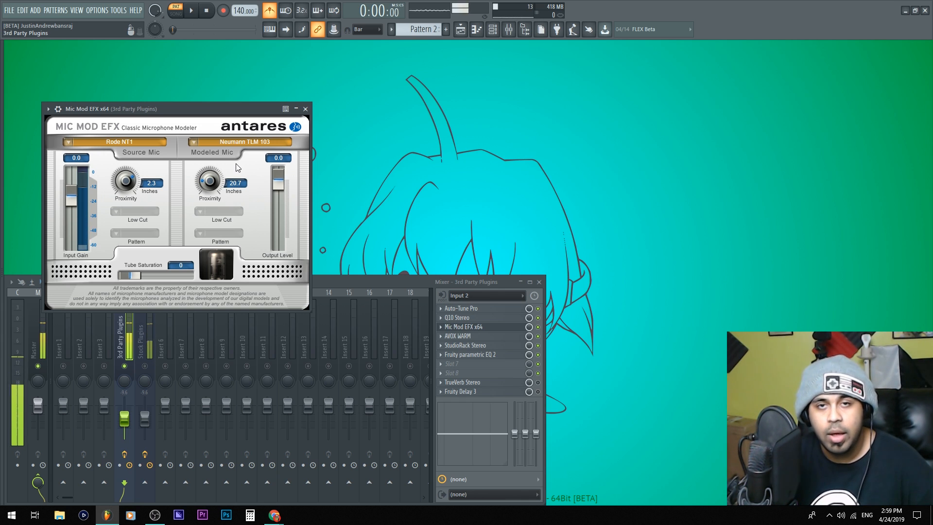
left_click_drag(209, 191, 205, 112)
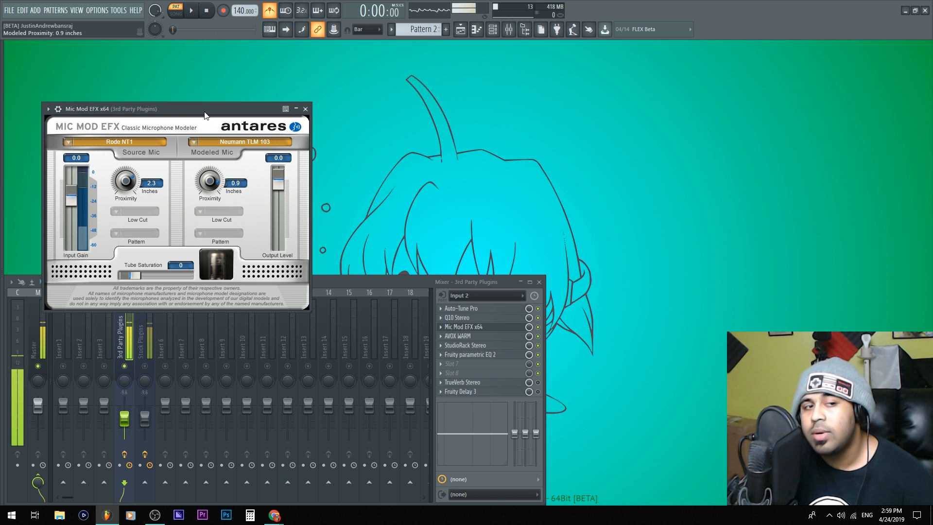
scroll(212, 183, "down", 1)
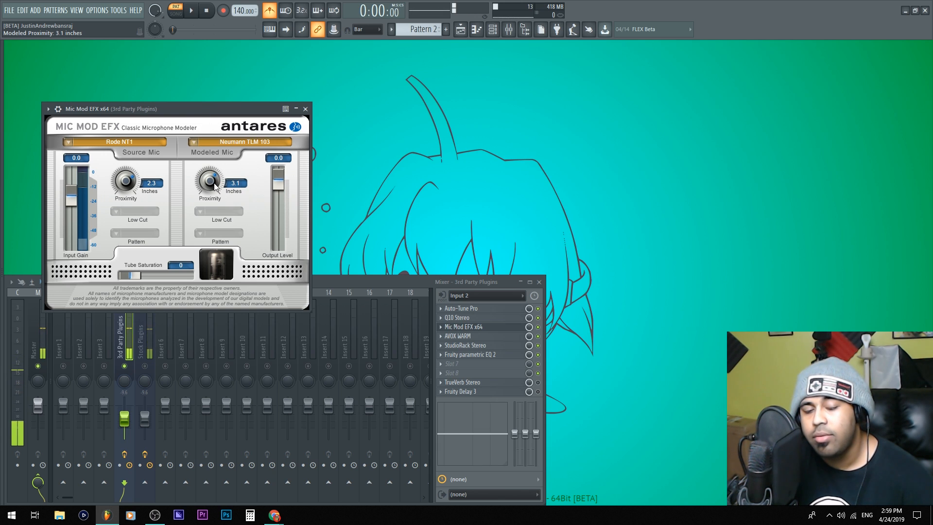
left_click_drag(211, 214, 209, 221)
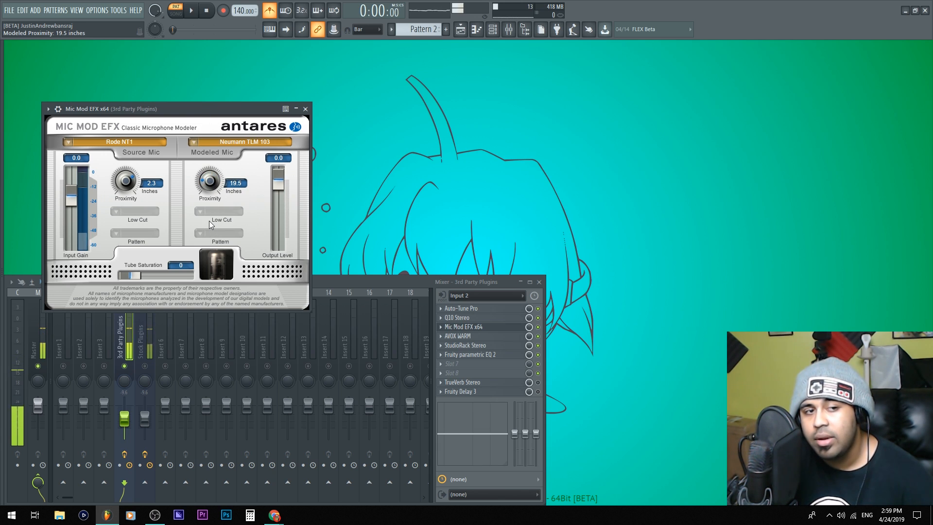
left_click_drag(206, 181, 212, 187)
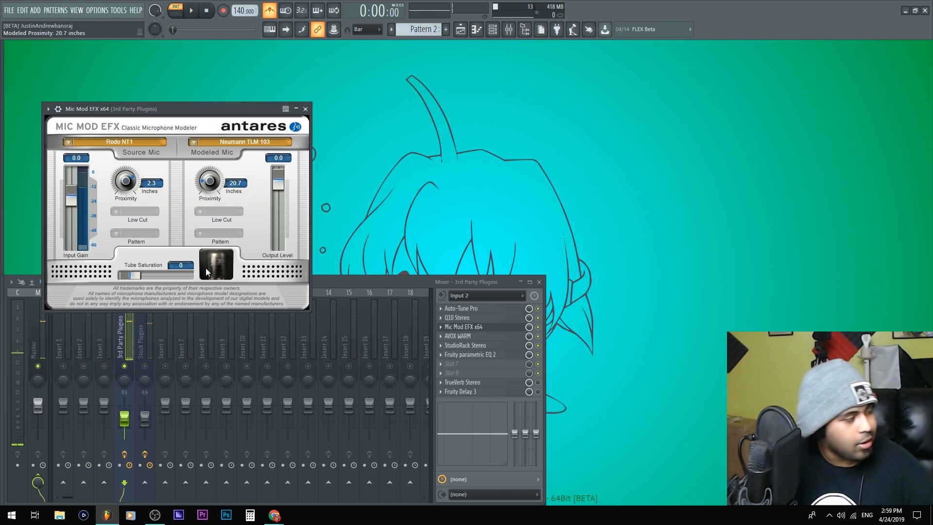
left_click_drag(237, 127, 307, 81)
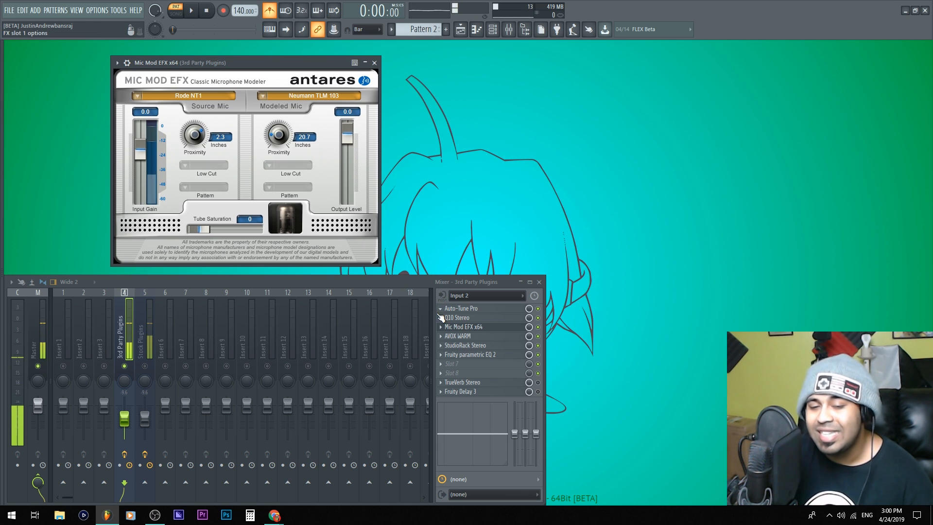
left_click(498, 327)
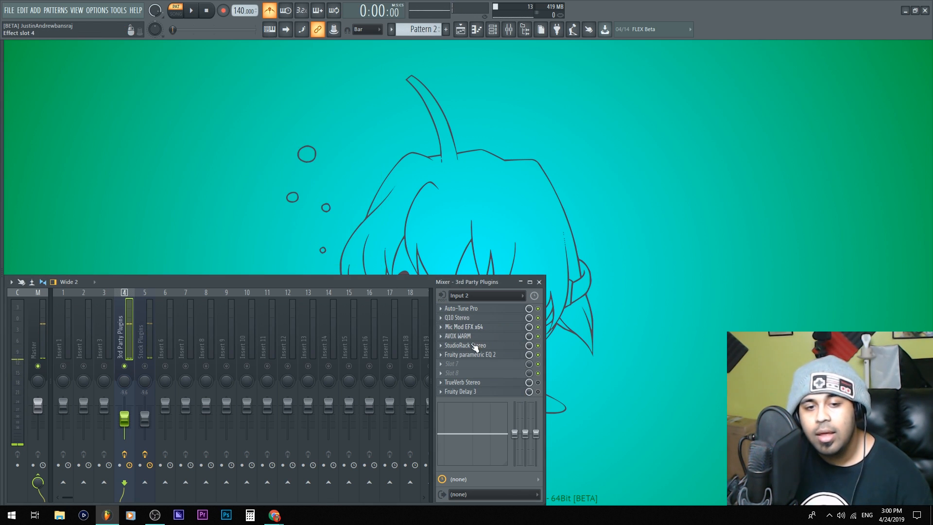
Inspect the AVOX WARM and StudioRack Stereo settings, and reset the clip indicator on the SSLChannel output meter
left_click(474, 338)
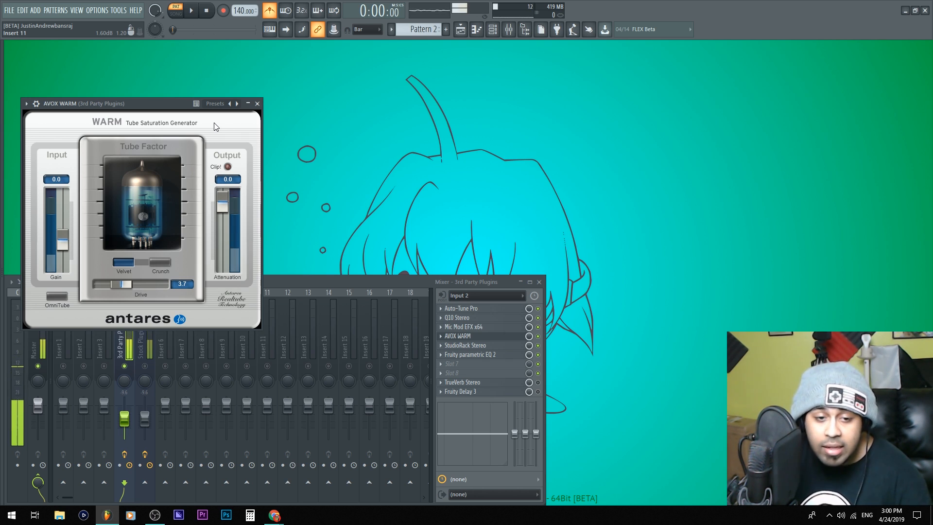
left_click(495, 337)
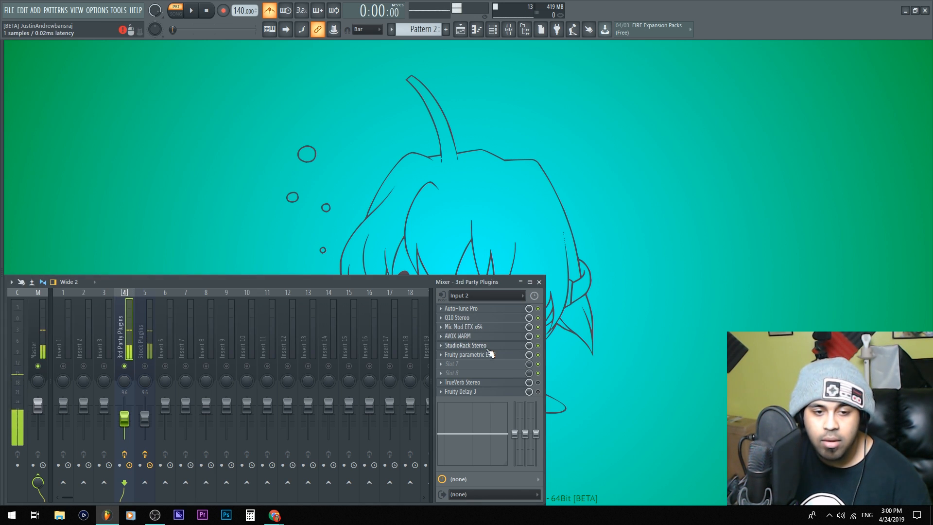
left_click(488, 347)
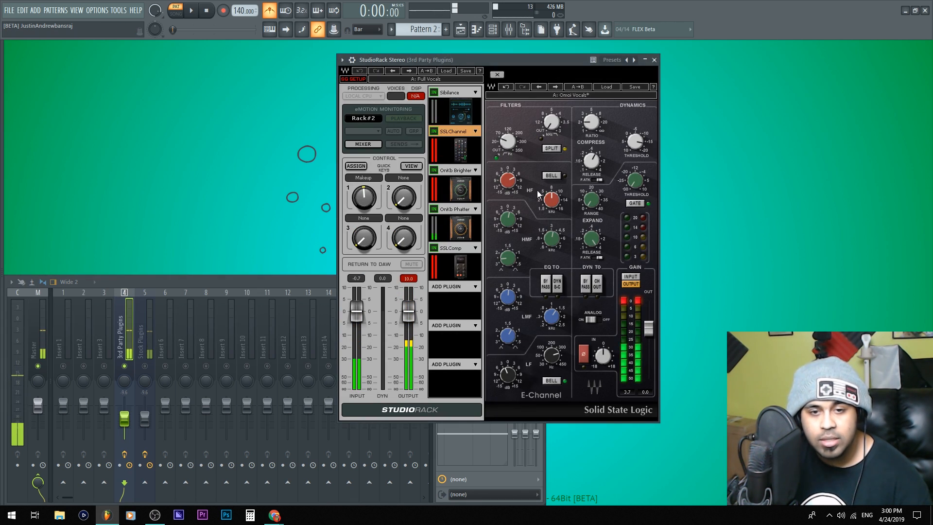
left_click(640, 300)
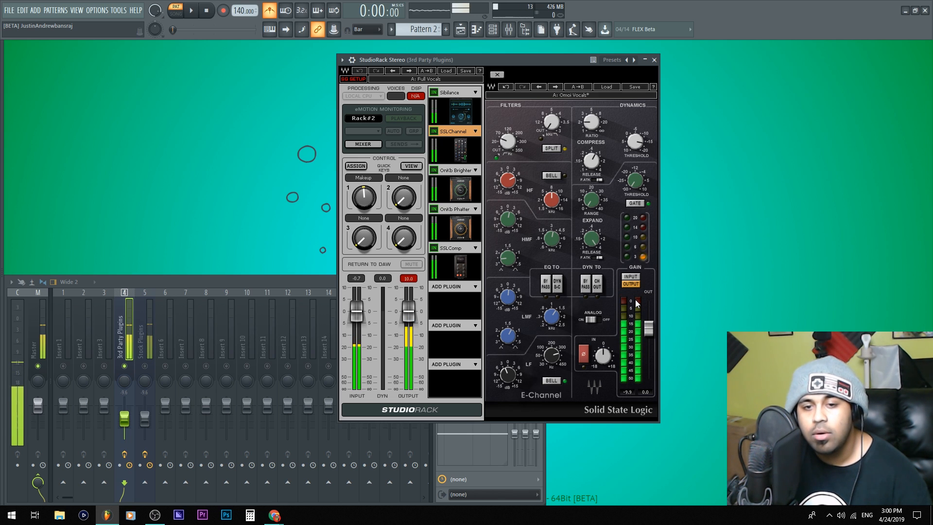
Reset the SSLChannel output meter, and audition the detected sibilance by turning the Sibilance plugin's monitor on and off
left_click(635, 301)
left_click(442, 106)
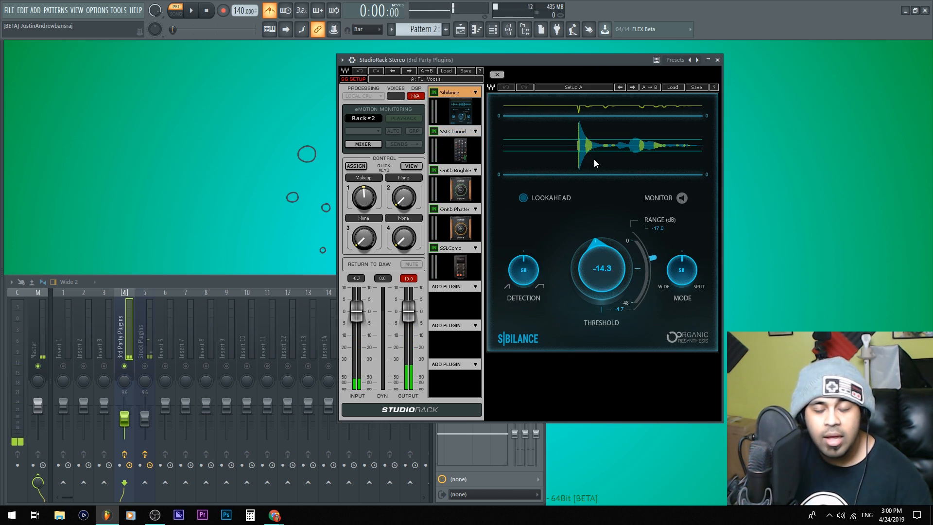
left_click(681, 198)
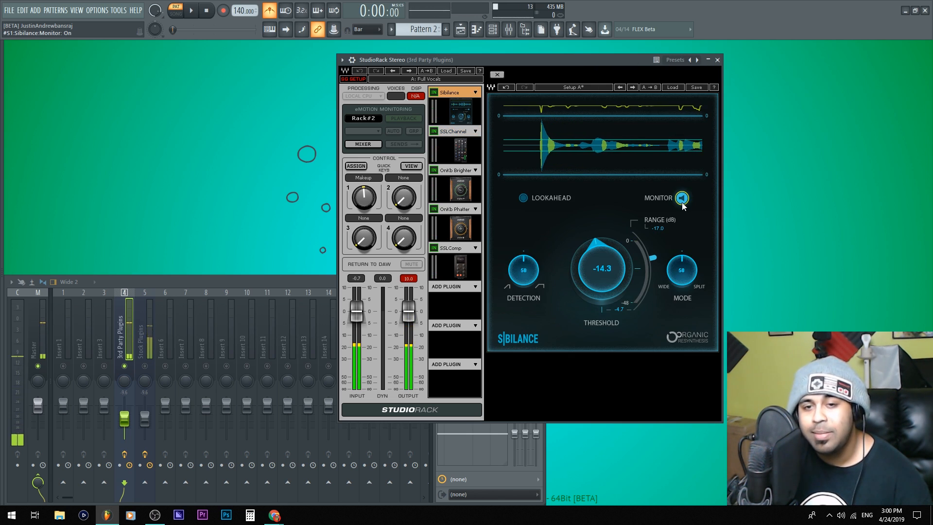
left_click(686, 198)
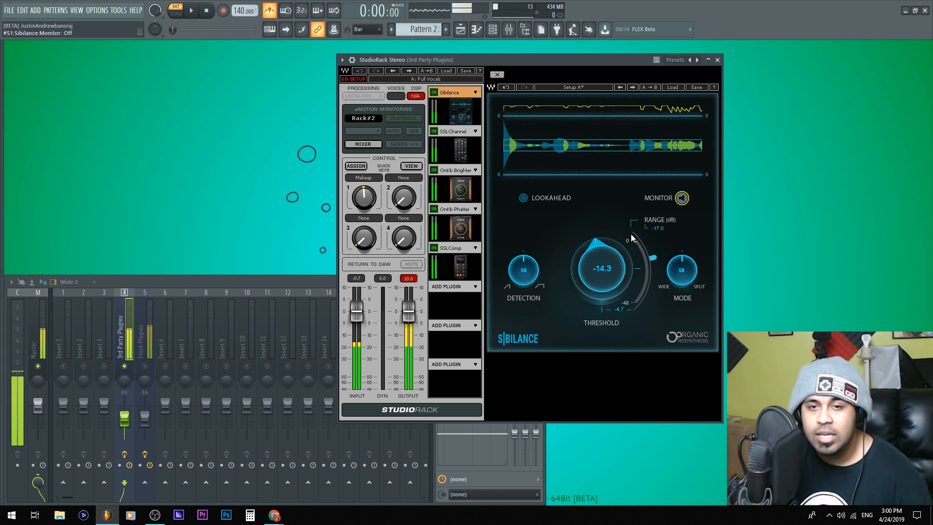
Check the SSLChannel high-frequency setting and set the SSLComp makeup gain to 3.1 dB
left_click(460, 150)
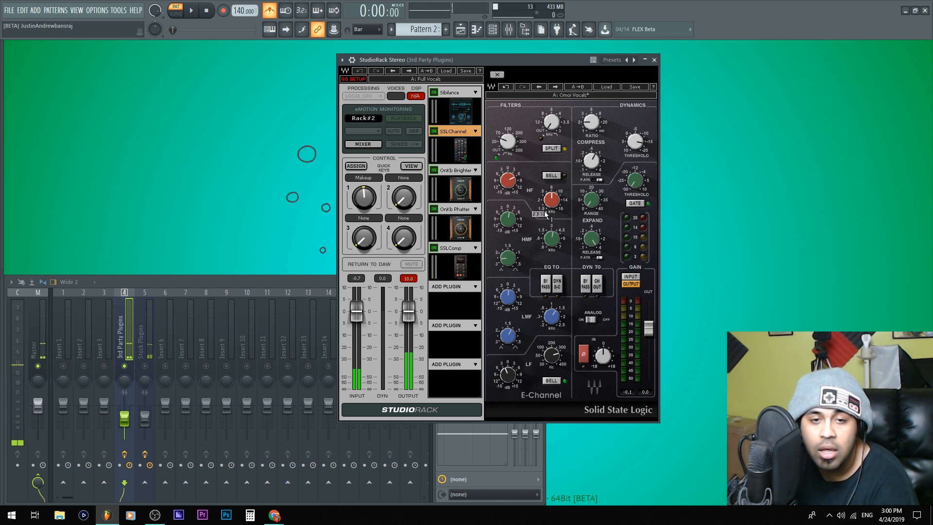
mouse_move(547, 214)
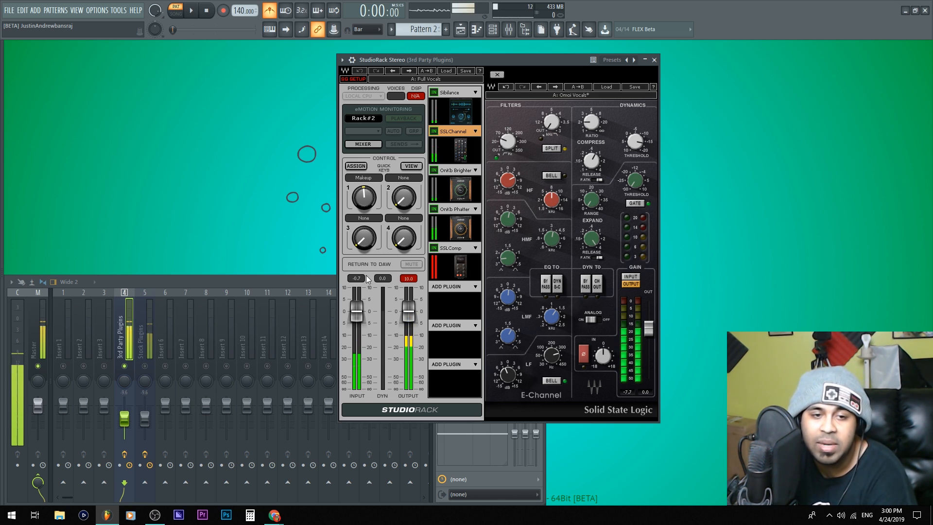
left_click(451, 248)
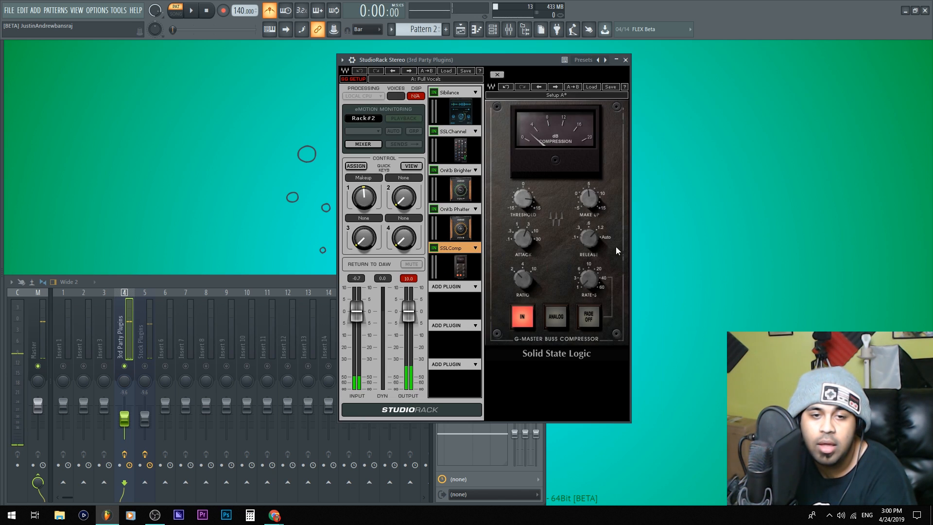
left_click(583, 204)
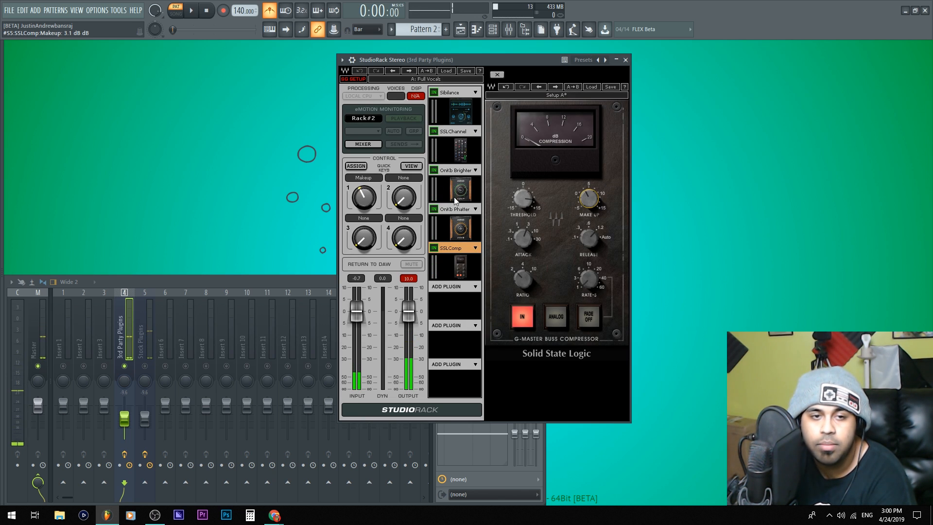
Inspect the SSLChannel low-frequency gain and compare the vocal with the channel's EQ bypassed and active
left_click(452, 131)
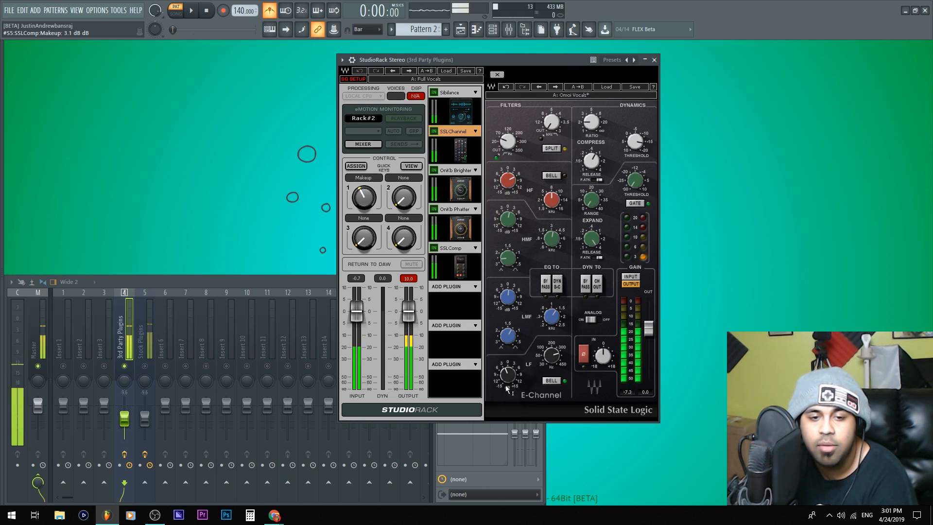
mouse_move(508, 377)
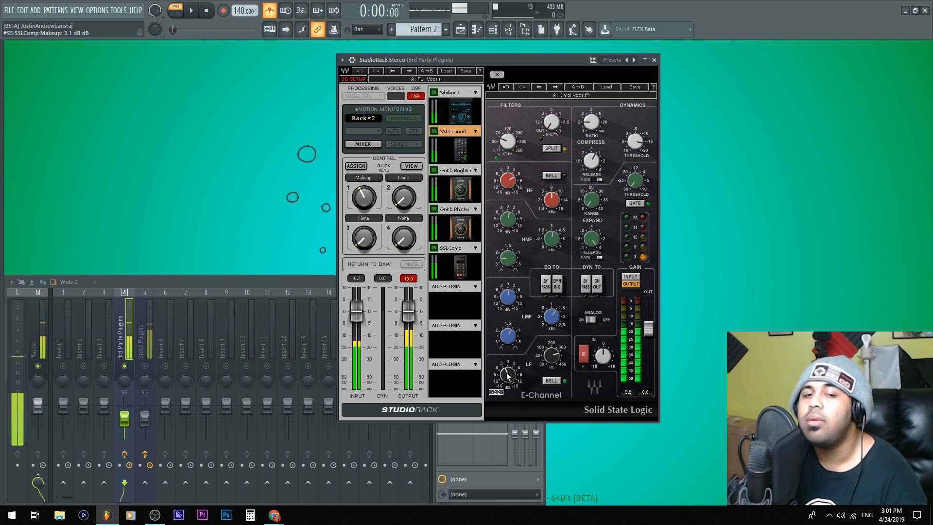
left_click(547, 287)
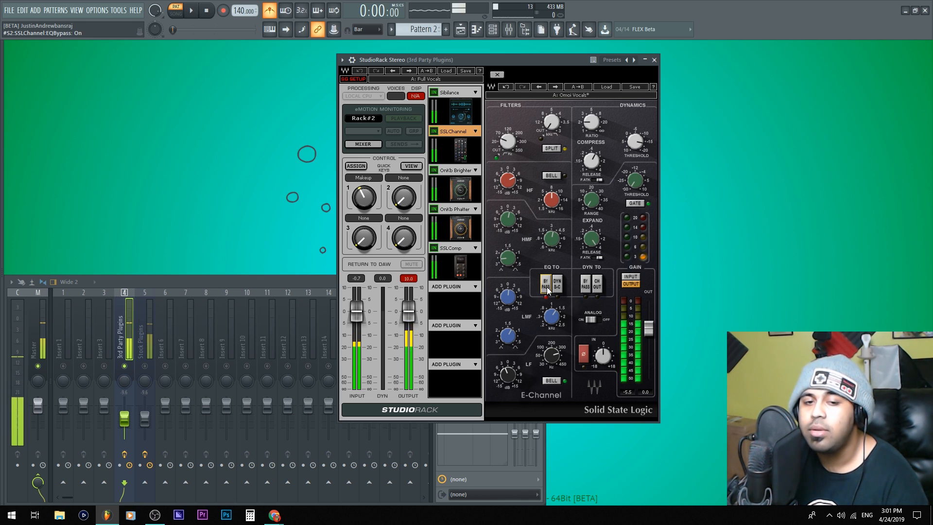
left_click(547, 287)
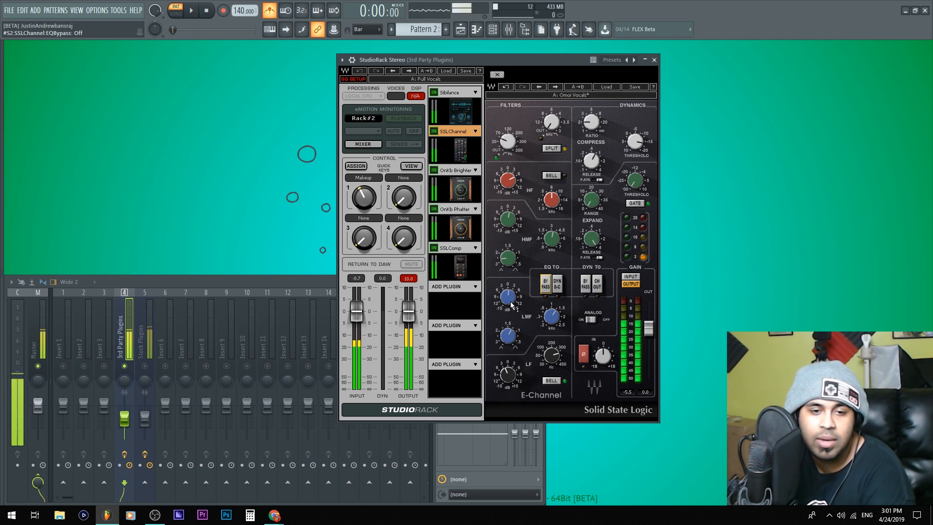
Set the SSLChannel LMF gain to 1.4 dB and audition changes to the HMF gain, including 2.2 dB
mouse_move(511, 297)
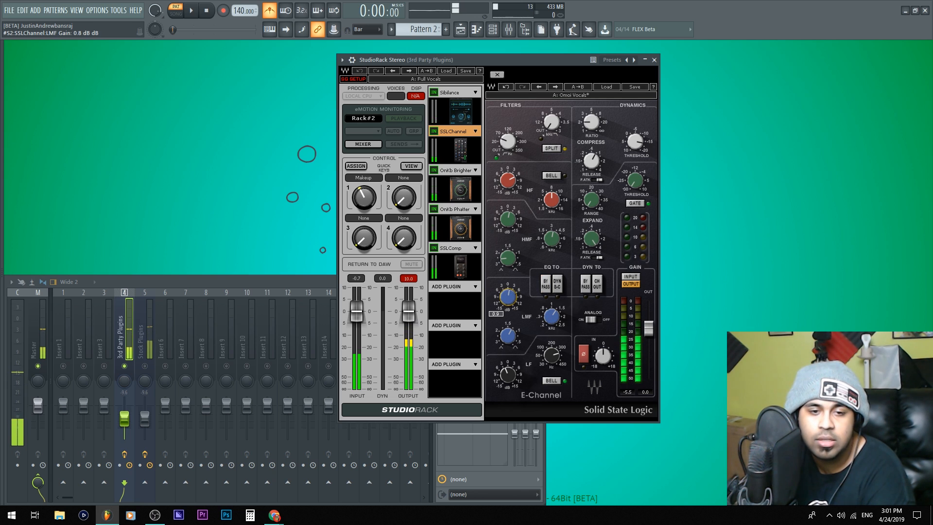
mouse_move(508, 296)
left_mouse_down()
mouse_move(508, 263)
mouse_move(510, 297)
left_mouse_up()
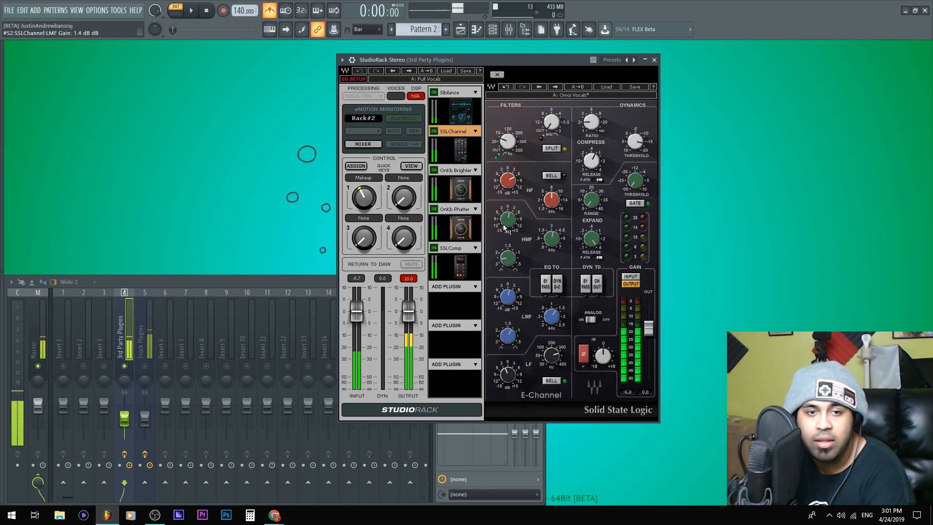
left_click_drag(503, 223, 503, 202)
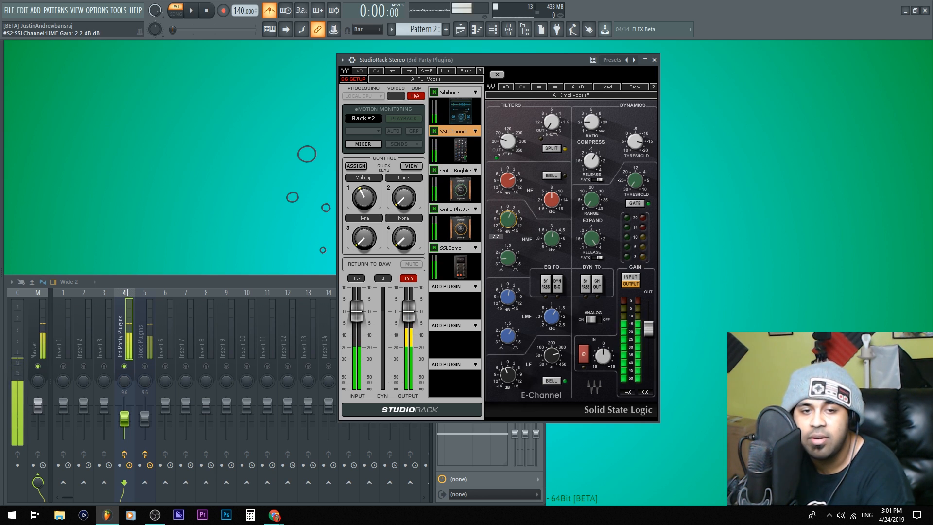
left_click_drag(508, 219, 508, 234)
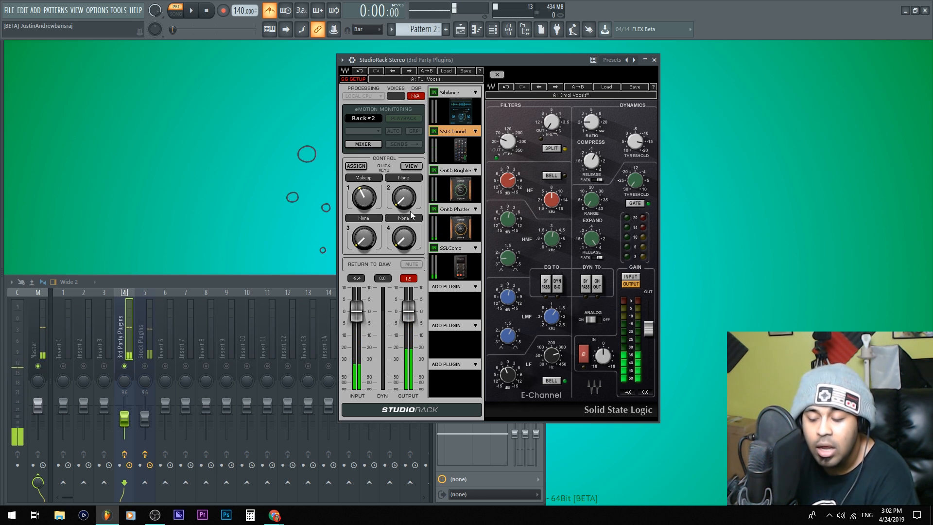
Audition OneKnob Brighter at 0 and 5.97, and set it to 5.75
left_click(462, 194)
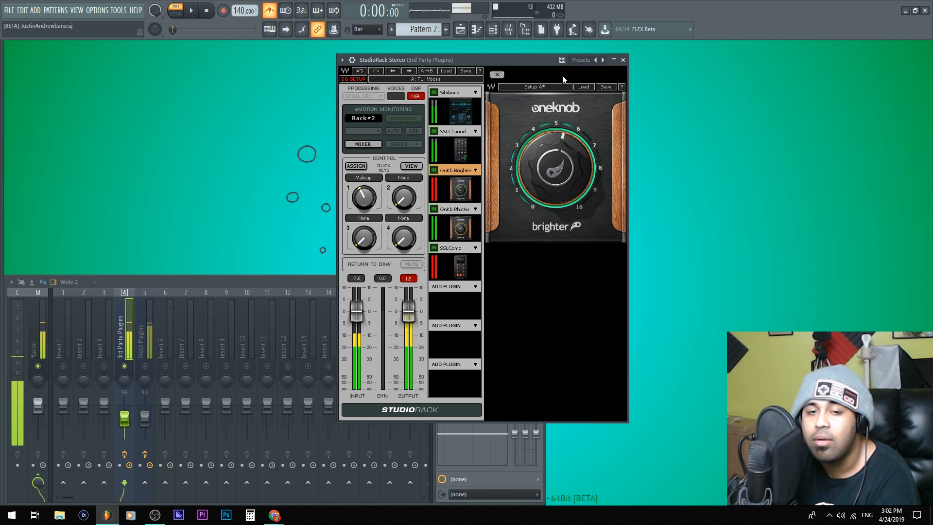
left_click_drag(557, 173, 557, 231)
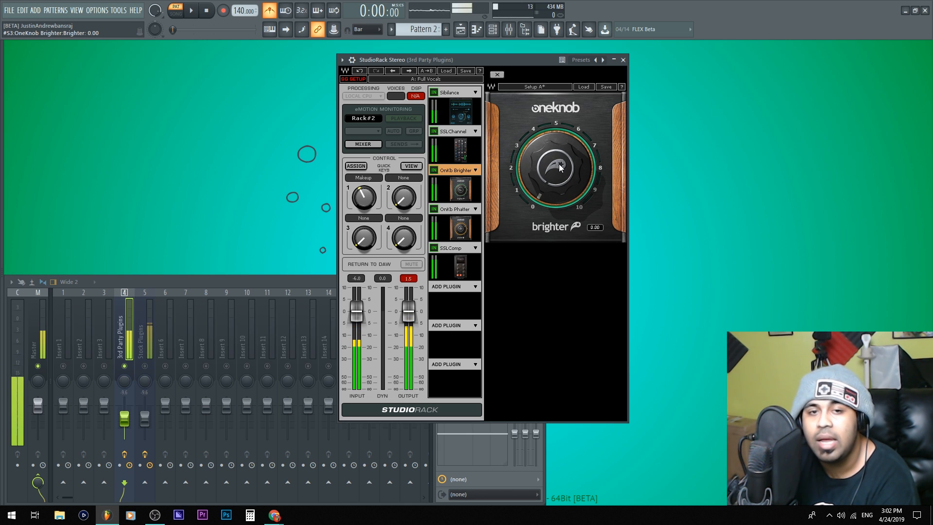
left_click_drag(558, 167, 559, 210)
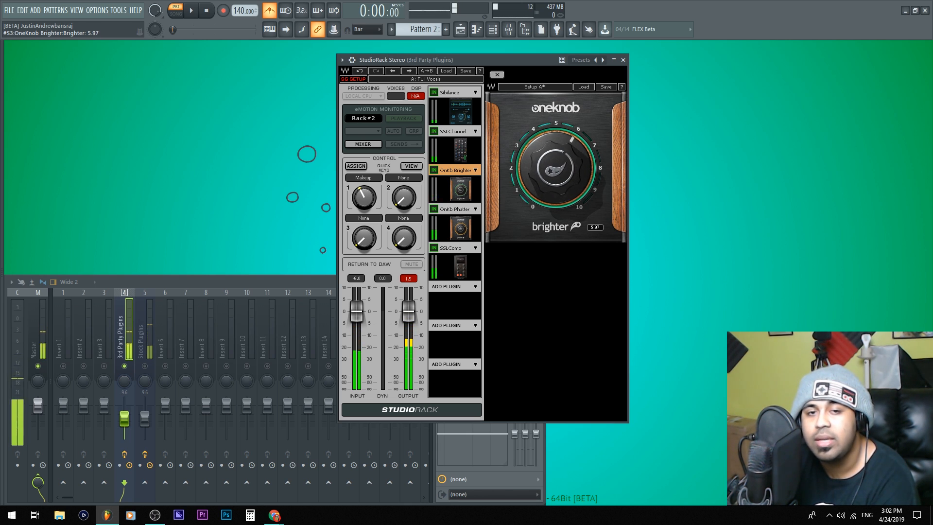
left_click_drag(559, 170, 559, 172)
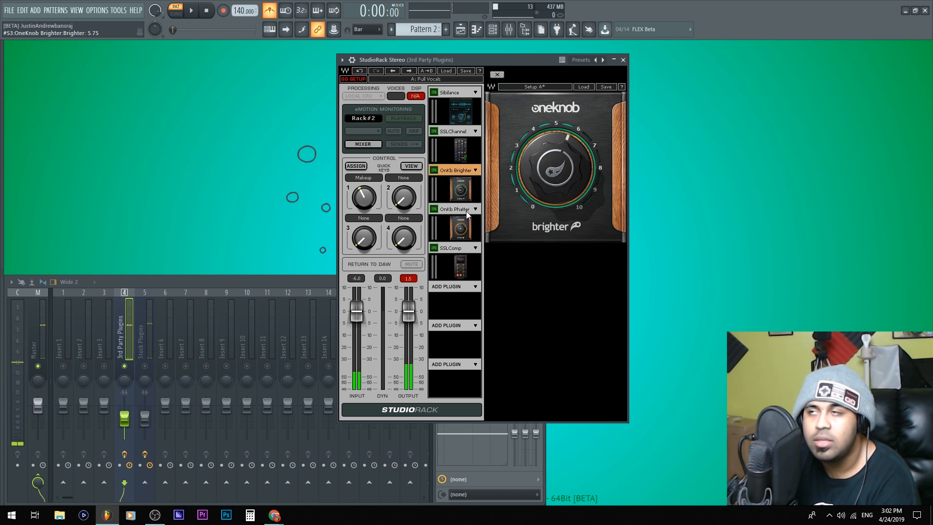
Compare the vocal with OneKnob Brighter switched off and back in, and set OneKnob Phatter to 6.7
left_click(474, 227)
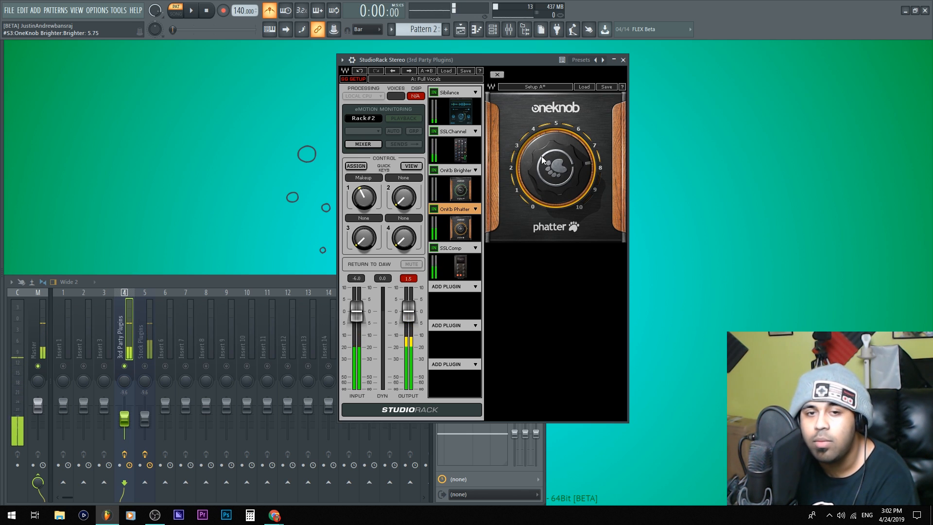
left_click(434, 171)
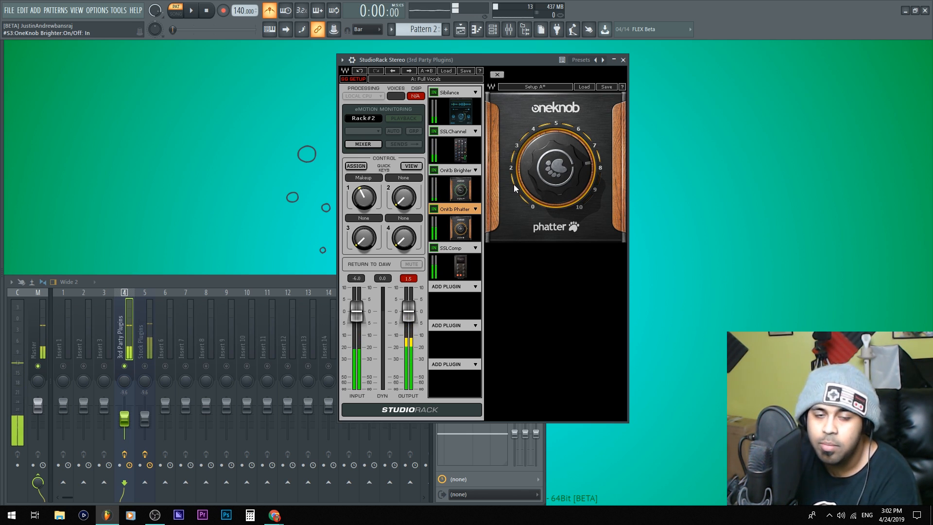
left_click_drag(515, 188, 547, 173)
scroll(543, 174, "up", 6)
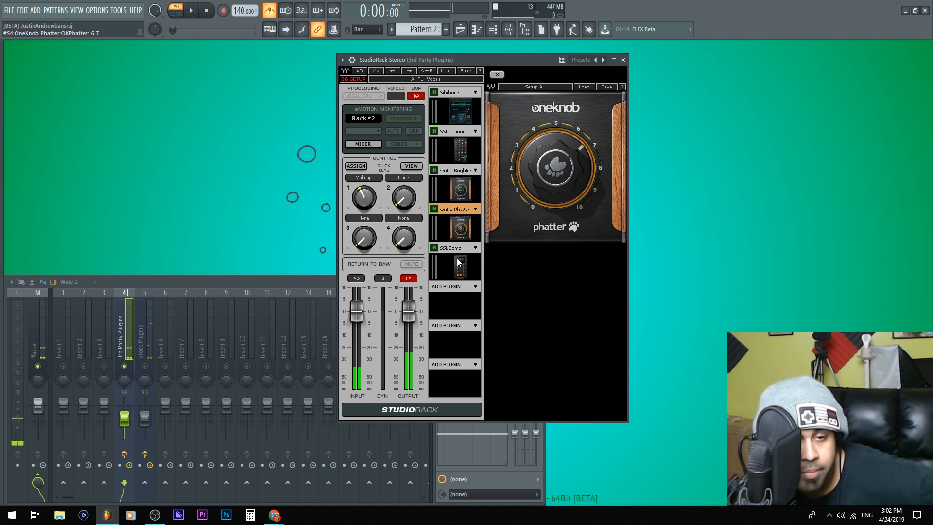
Adjust the SSLComp threshold, auditioning 2.7 dB, -2.6 dB and 12.3 dB, and close StudioRack
left_click(442, 257)
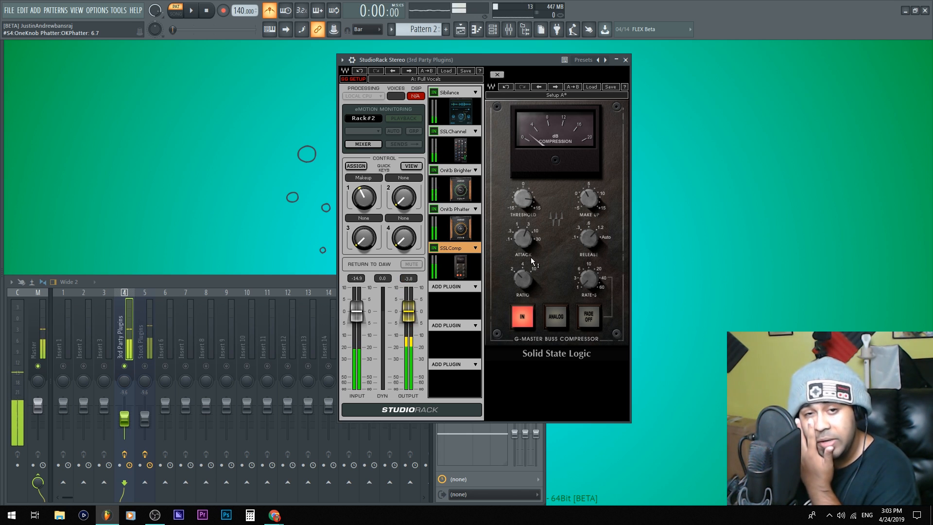
left_click(521, 198)
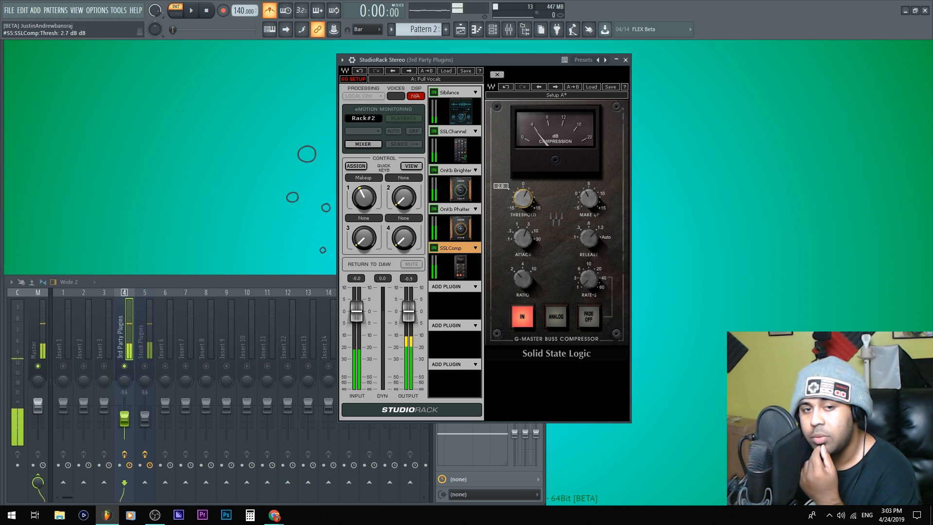
left_click_drag(523, 198, 521, 200)
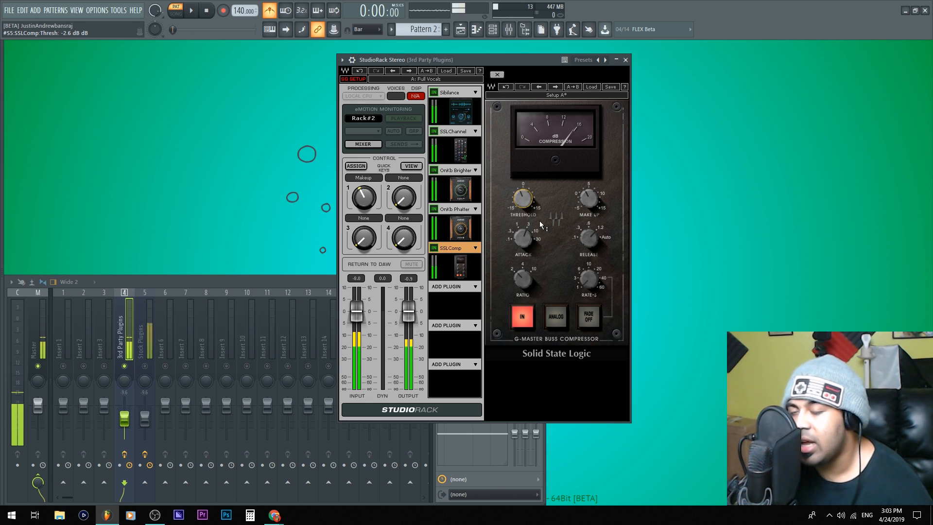
left_click(528, 204)
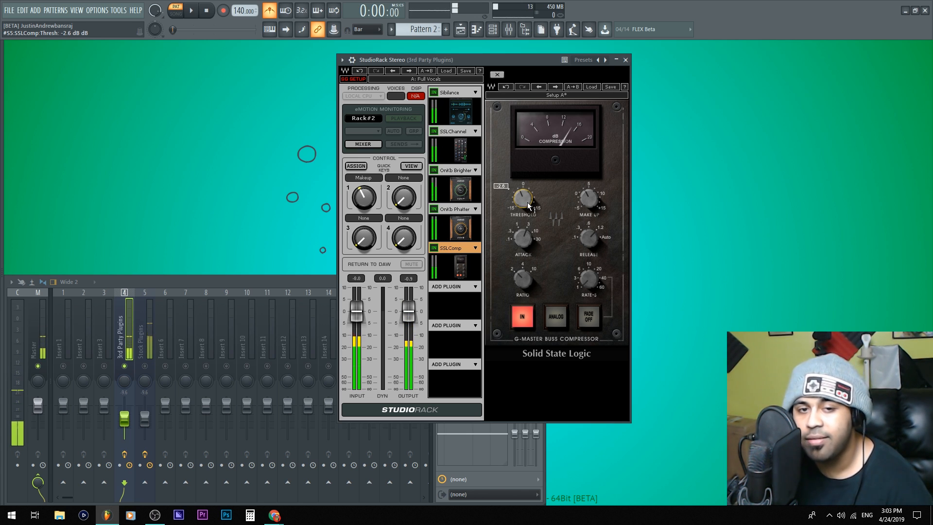
left_click_drag(523, 198, 523, 190)
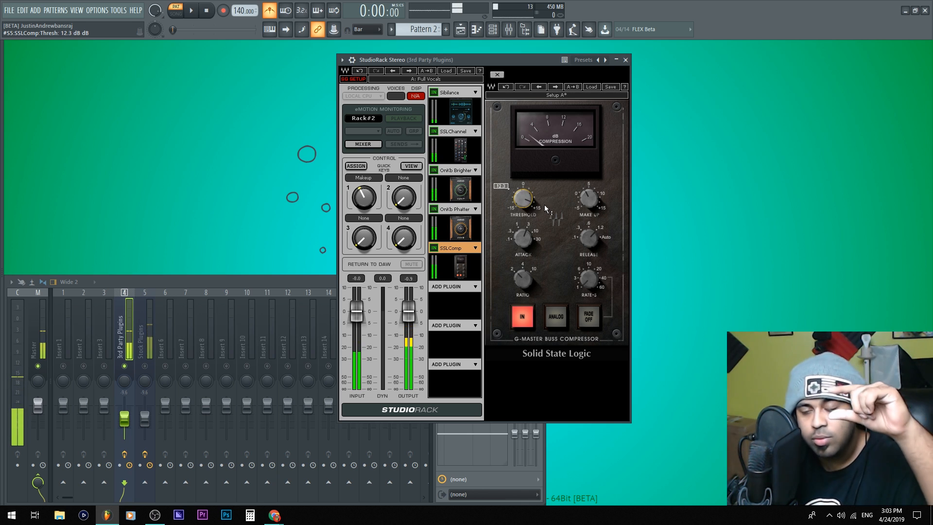
mouse_move(528, 216)
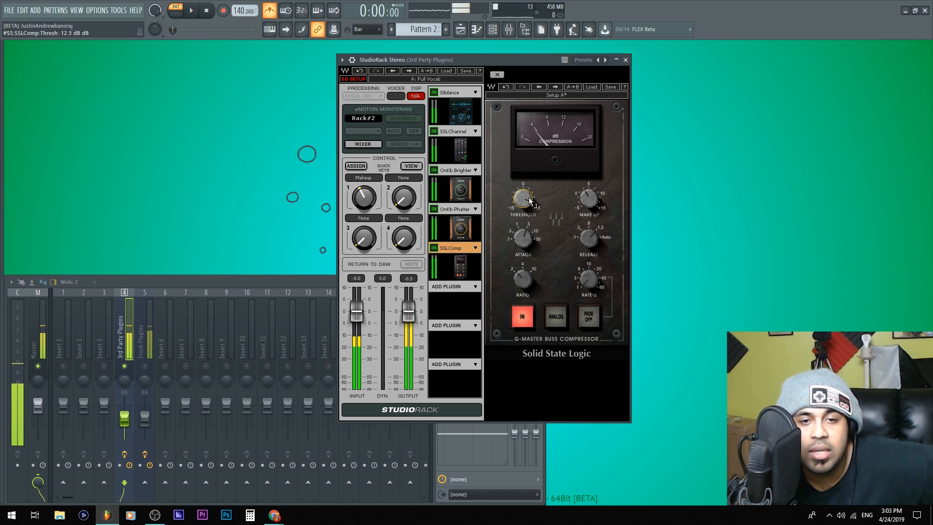
left_click_drag(529, 198, 529, 195)
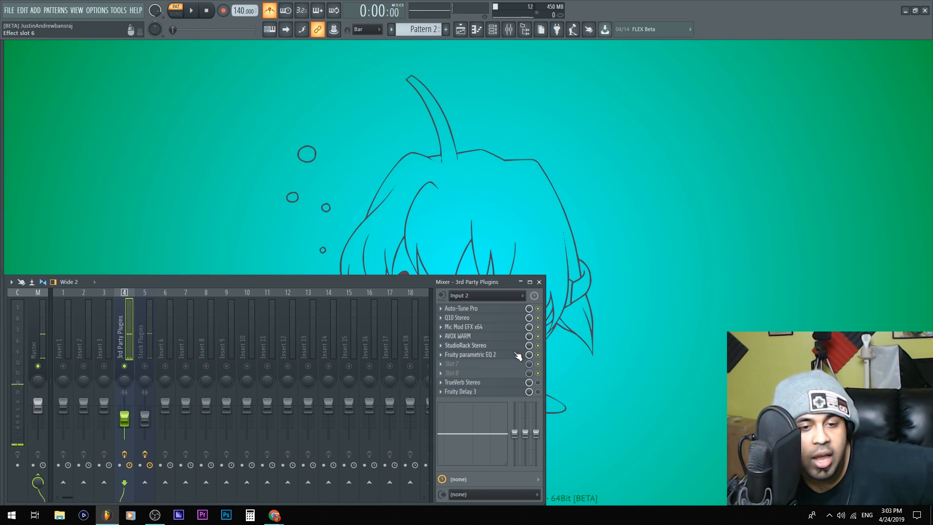
Compare Fruity parametric EQ 2 off and on, boost its band 3 near 501 Hz to the maximum, and close it
left_click(518, 356)
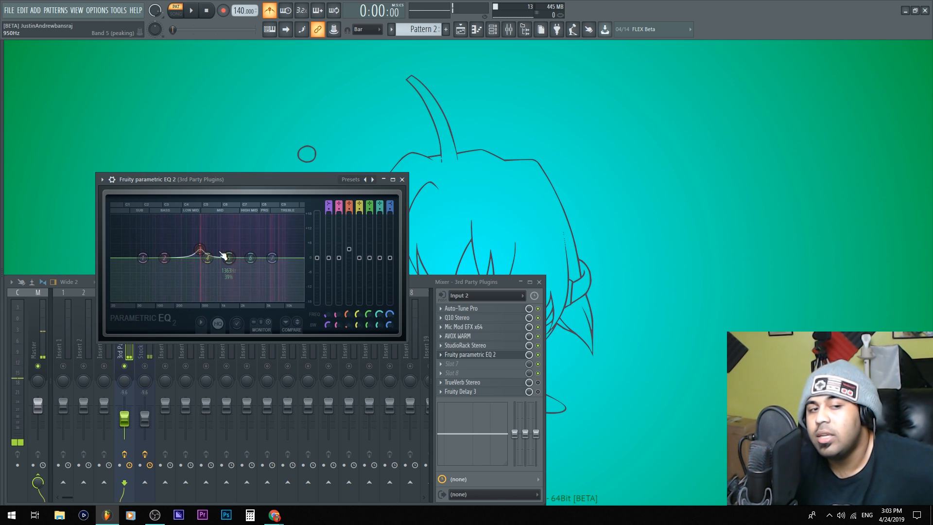
left_click(539, 355)
left_click(538, 355)
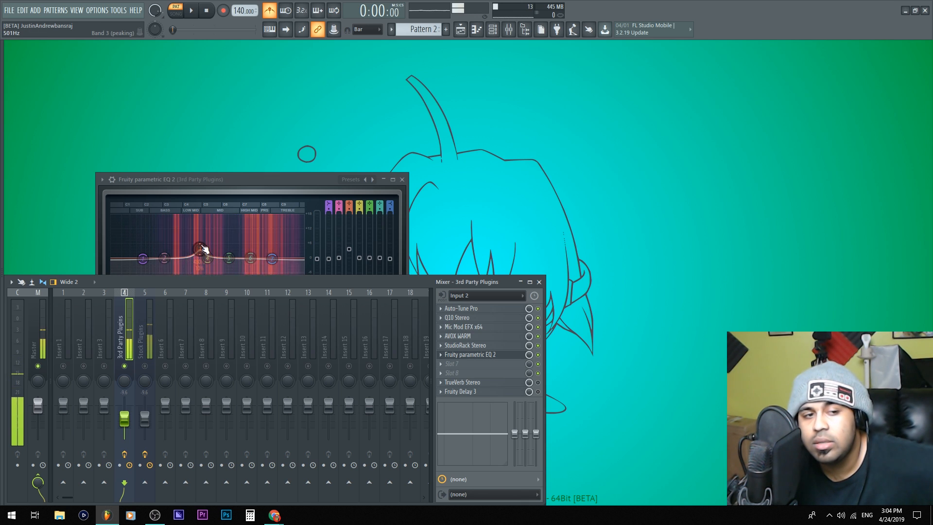
left_click_drag(208, 242, 204, 219)
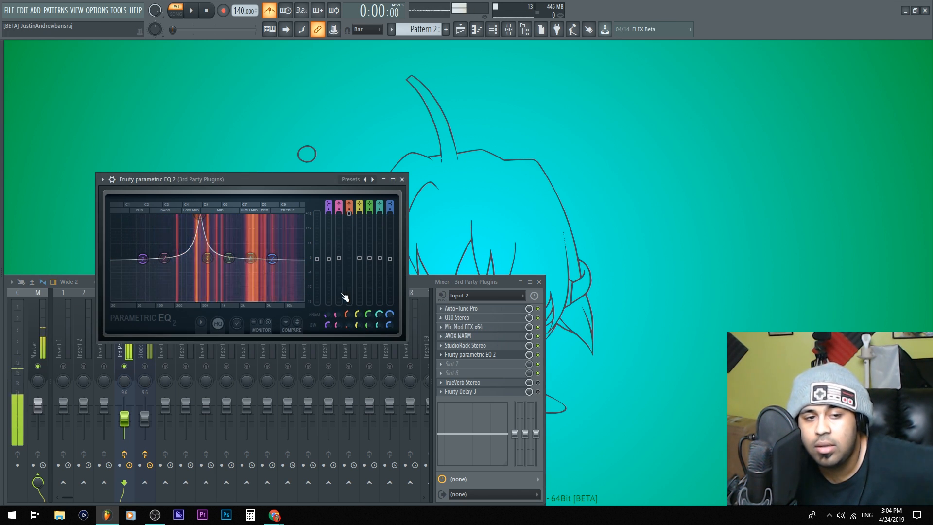
left_click(470, 355)
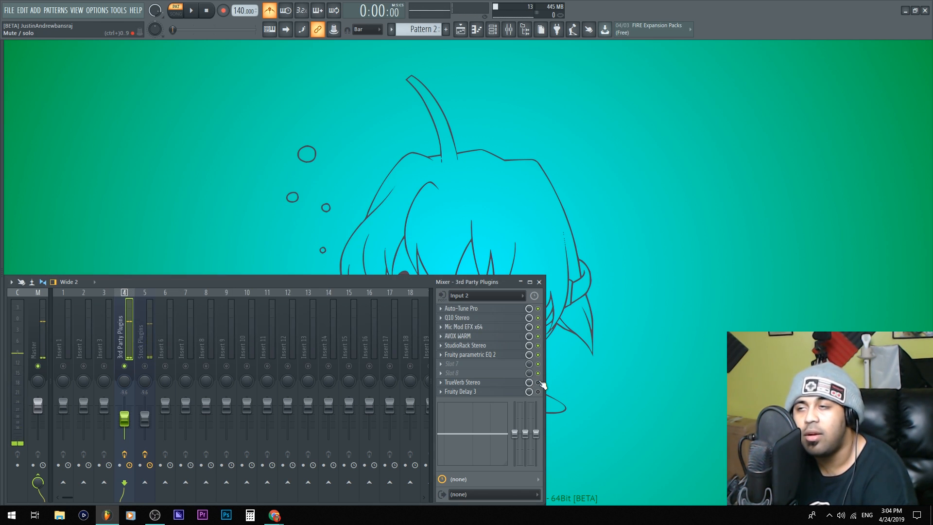
Open TrueVerb on the 3rd Party Plugins track and compare its early reflections switched on and off
left_click(496, 383)
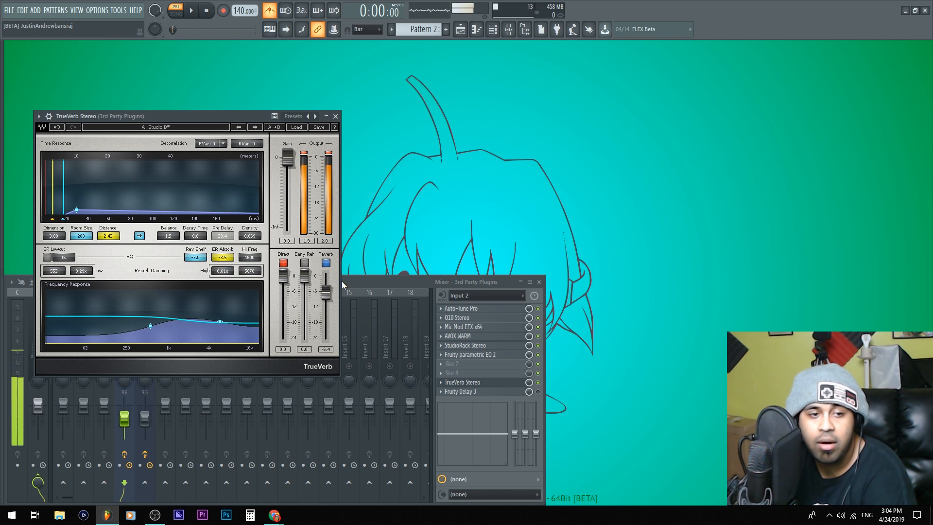
left_click(305, 263)
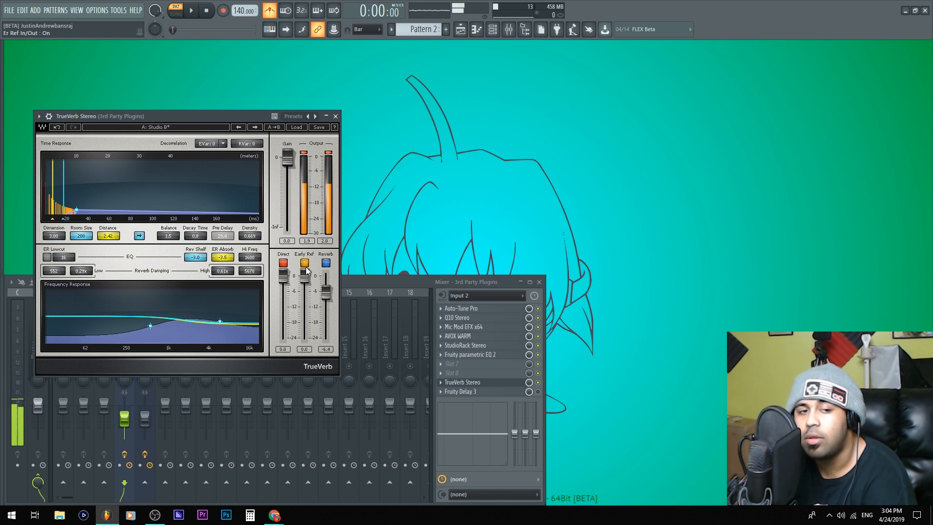
left_click(305, 263)
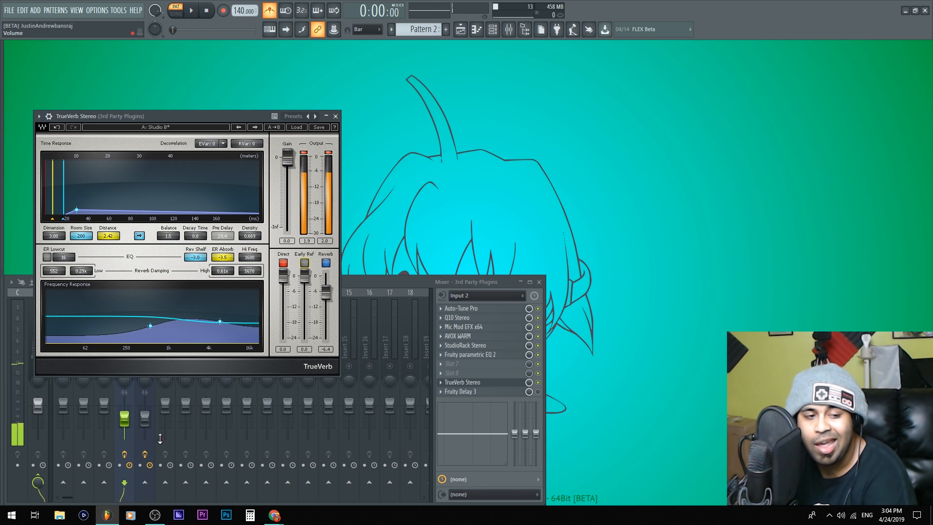
left_click(129, 490)
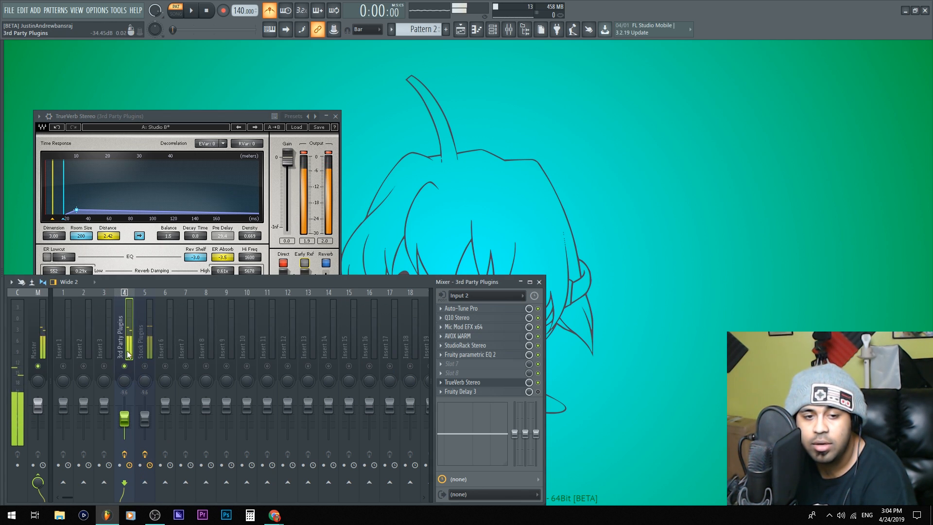
left_click(267, 113)
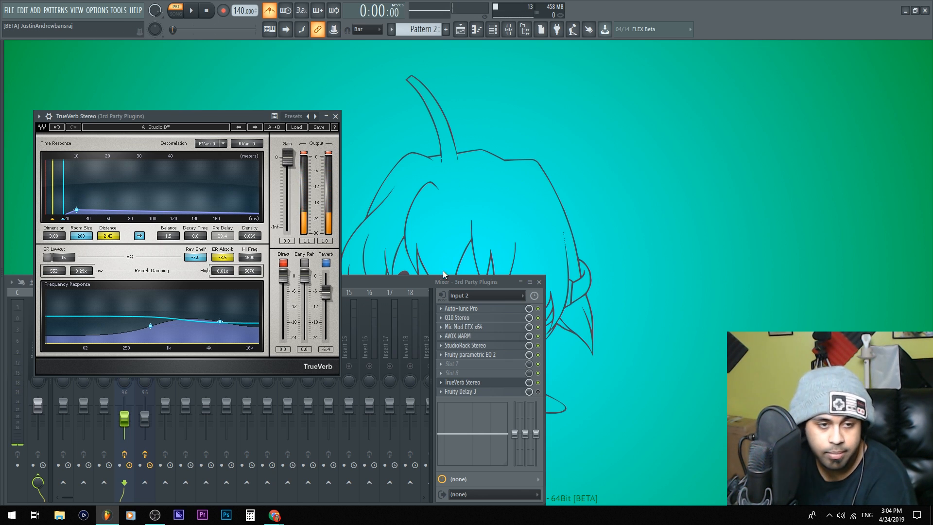
left_click(492, 383)
left_click(494, 384)
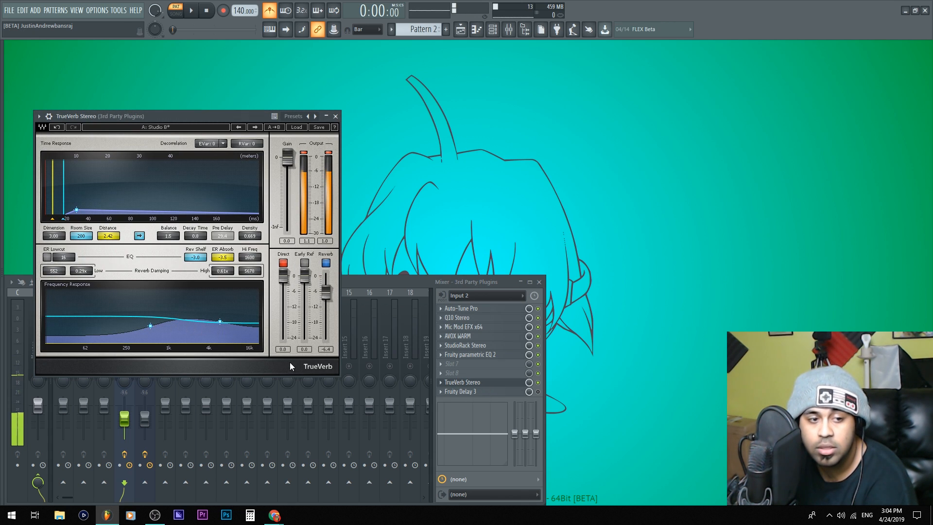
Switch on Fruity Delay 3 in the 3rd Party Plugins chain, review its delay settings and close it
left_click(540, 394)
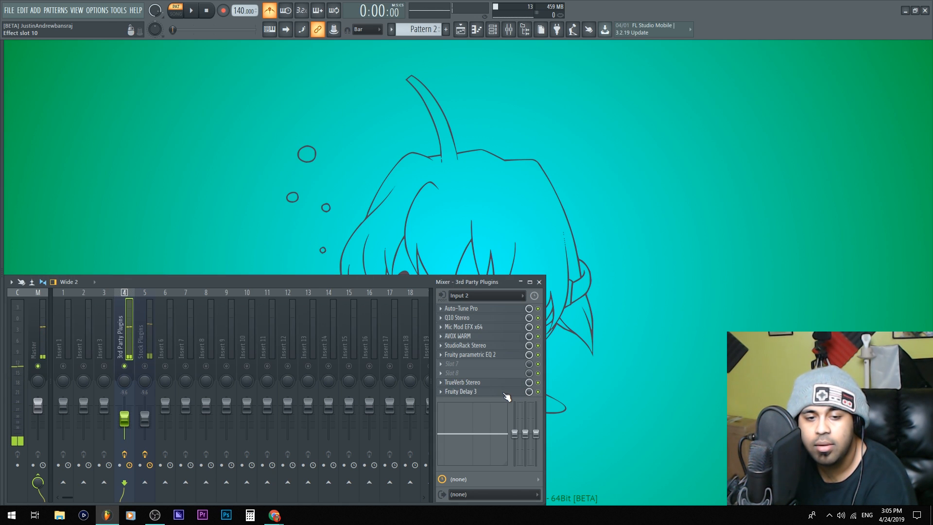
left_click(514, 391)
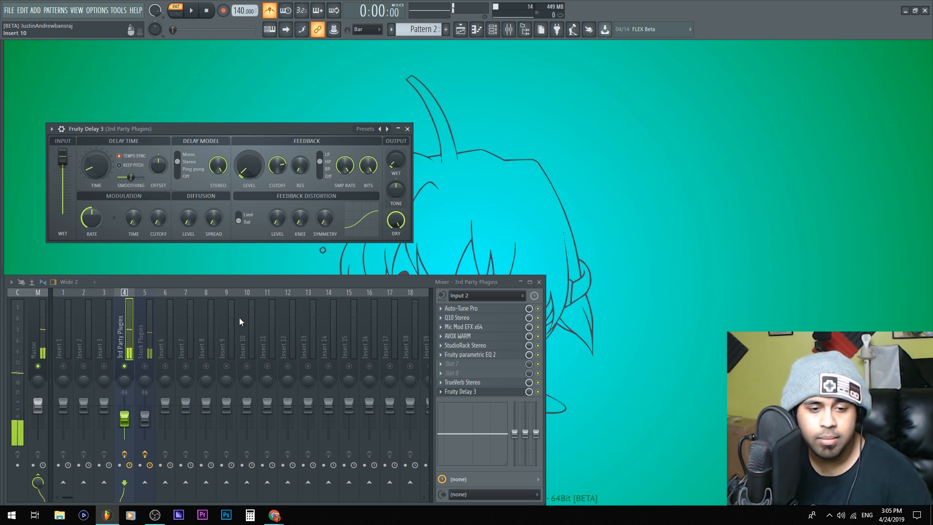
key("Escape")
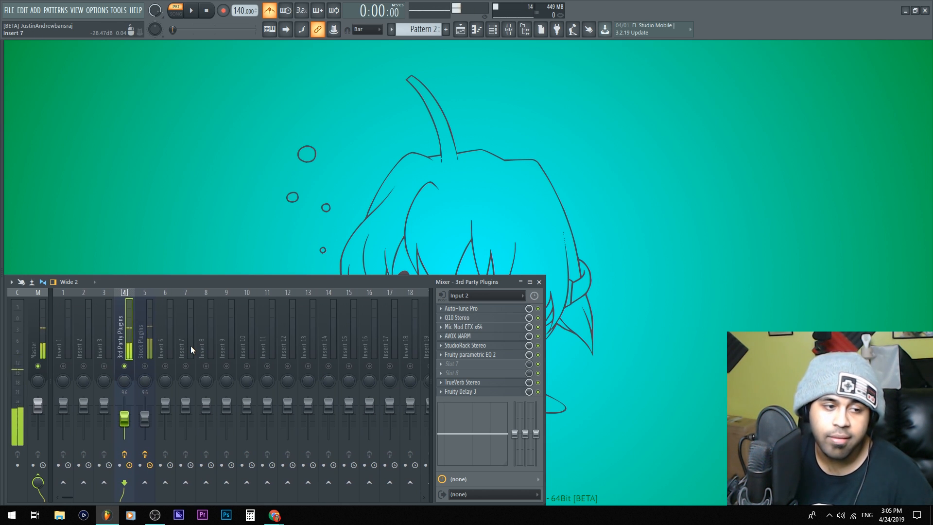
Switch to the browser showing Quando Rondo's "Scarred From Love" video as the reference, and return to the FL Studio mixer
key("alt+Tab")
left_click_drag(641, 114, 421, 6)
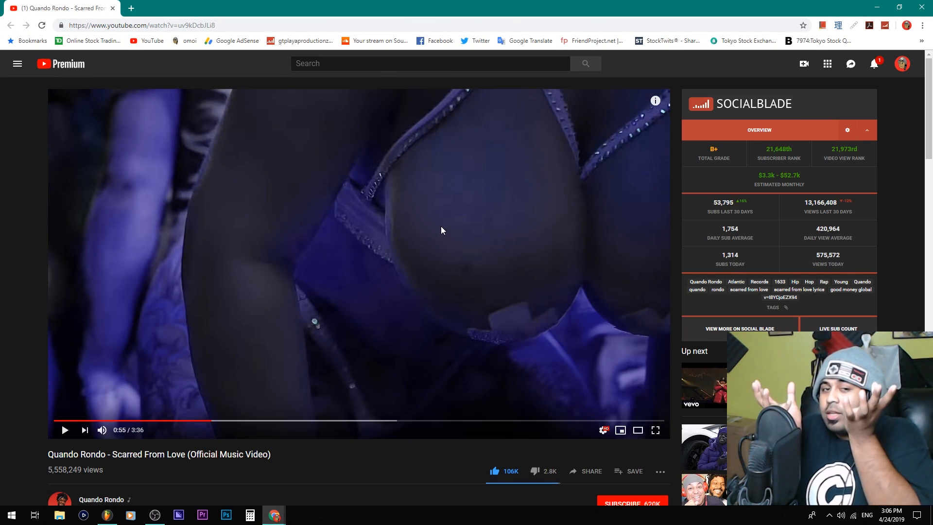
key("alt+Tab")
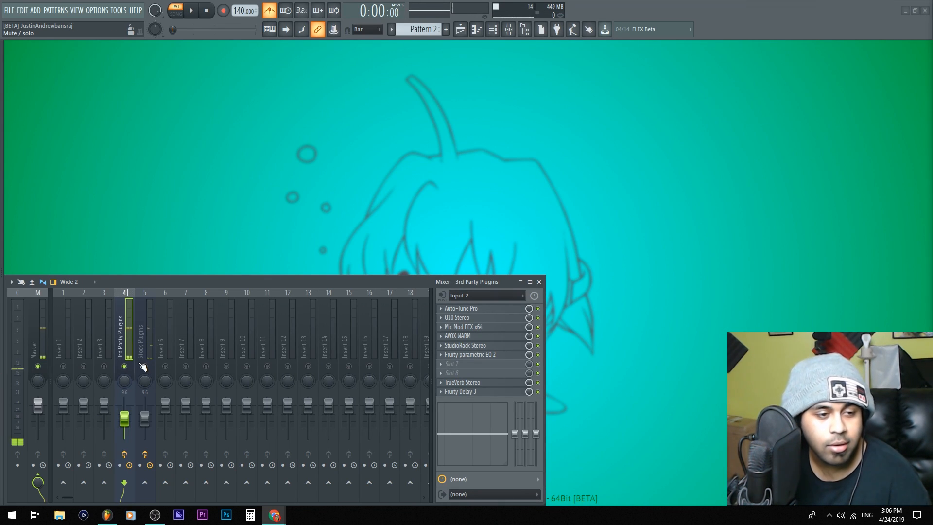
On the Stock Plugins track's second Fruity parametric EQ 2, adjust the low bands and set band 7 to 1.6 dB at 4394 Hz
left_click(150, 340)
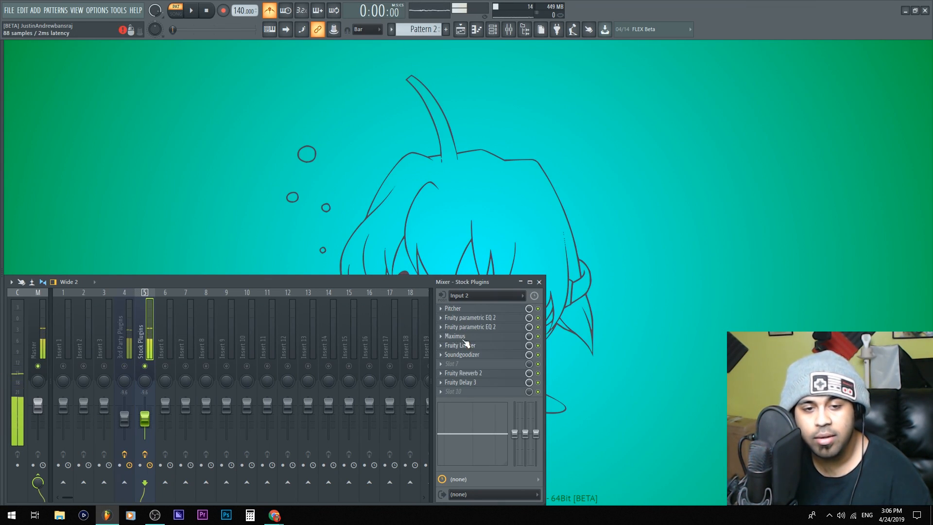
left_click(488, 327)
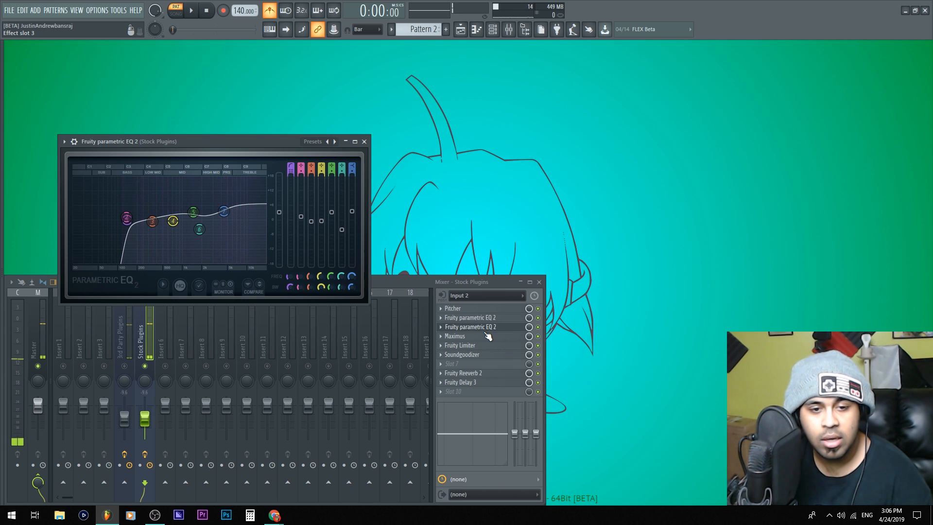
left_click_drag(152, 221, 133, 221)
right_click(167, 225)
left_click(179, 236)
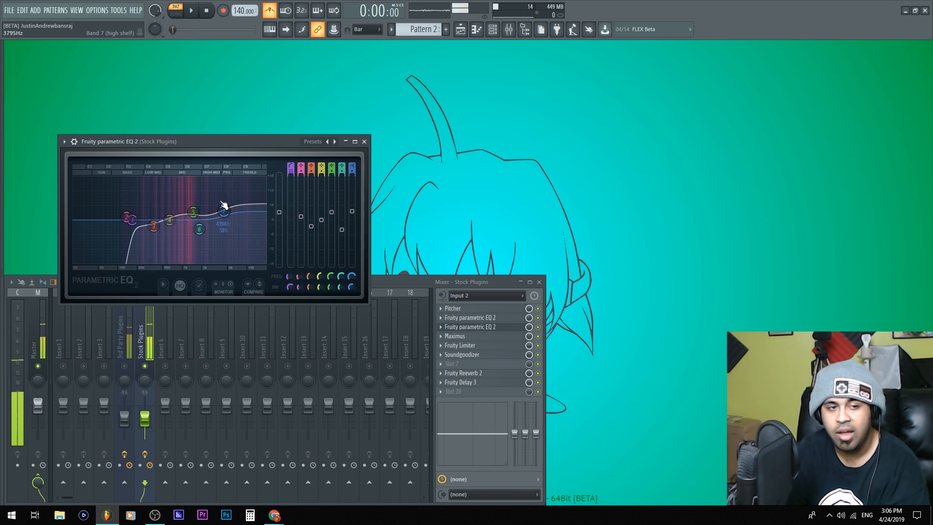
left_click_drag(225, 212, 223, 215)
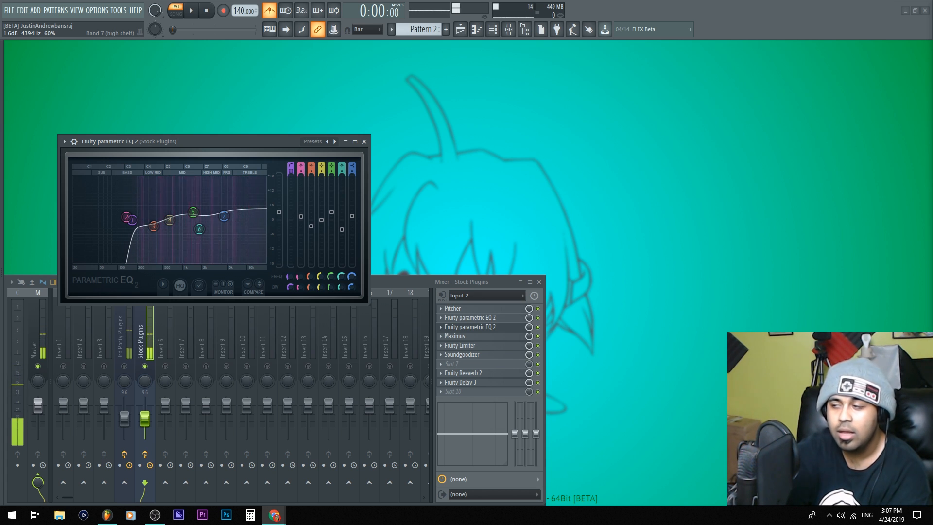
left_click(496, 327)
Review Pitcher and both Fruity parametric EQ 2 instances on the Stock Plugins track
left_click(522, 309)
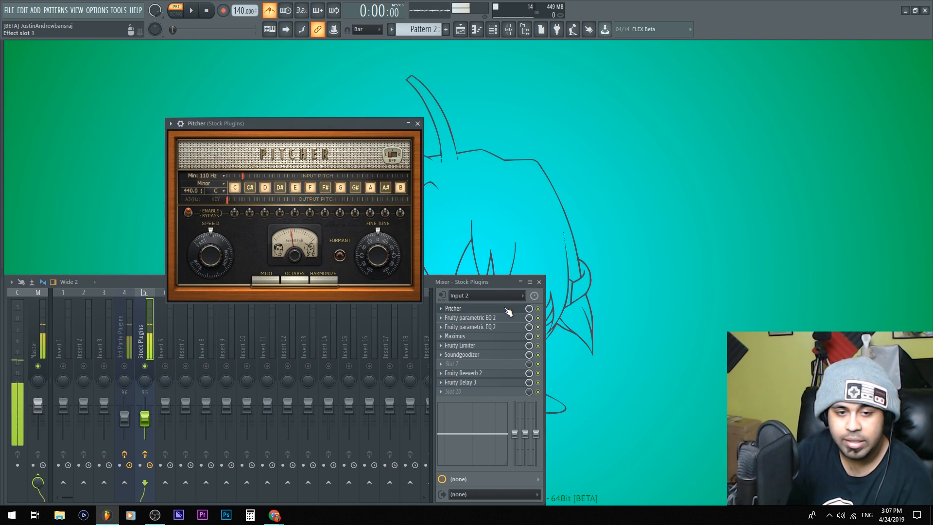
left_click(510, 310)
left_click(507, 319)
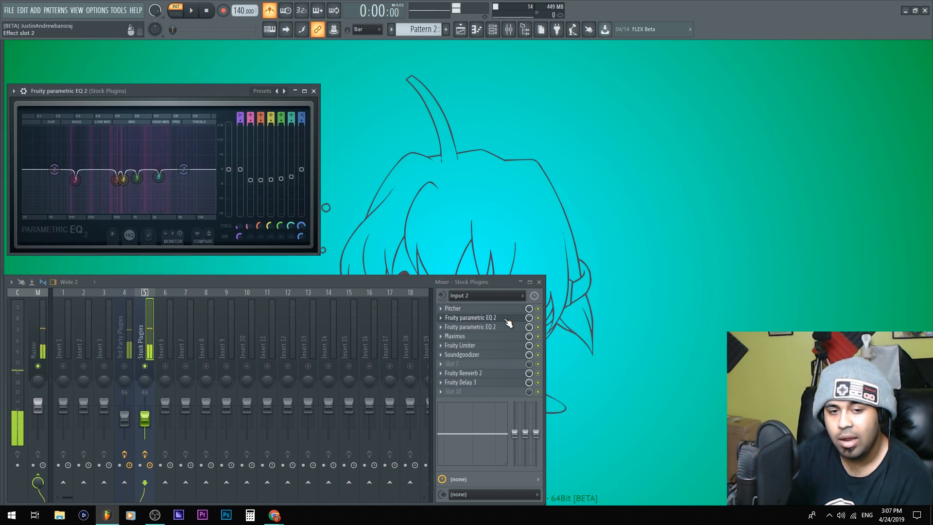
left_click(508, 321)
left_click(503, 329)
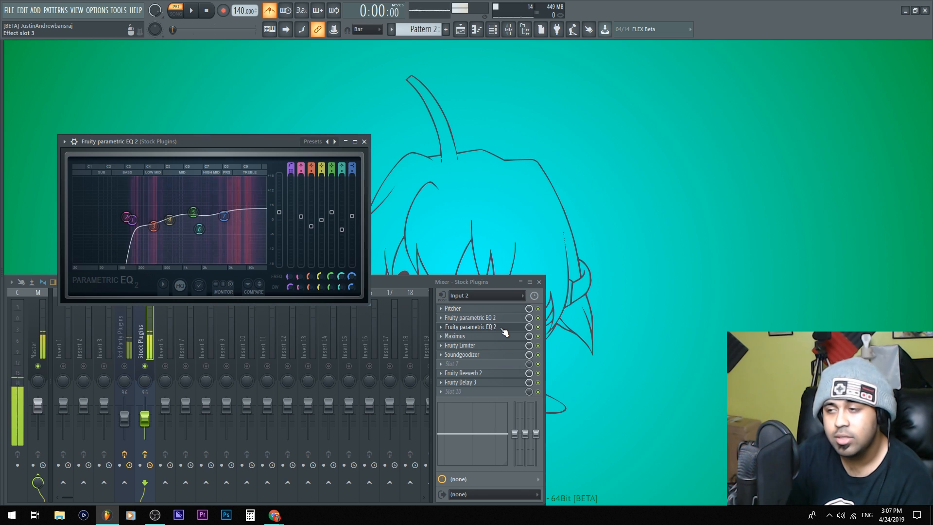
left_click(504, 331)
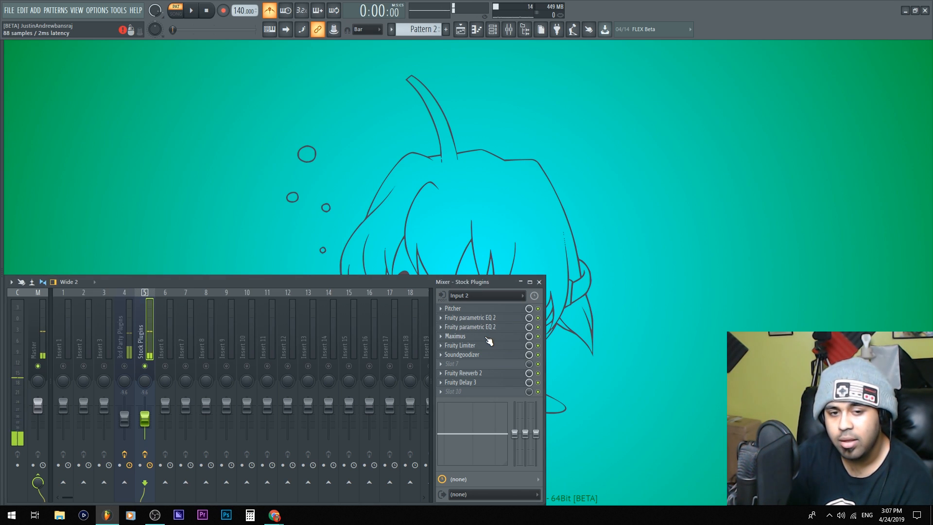
Review Maximus and its list of de-esser presets, and inspect the Fruity Limiter compressor settings
left_click(479, 335)
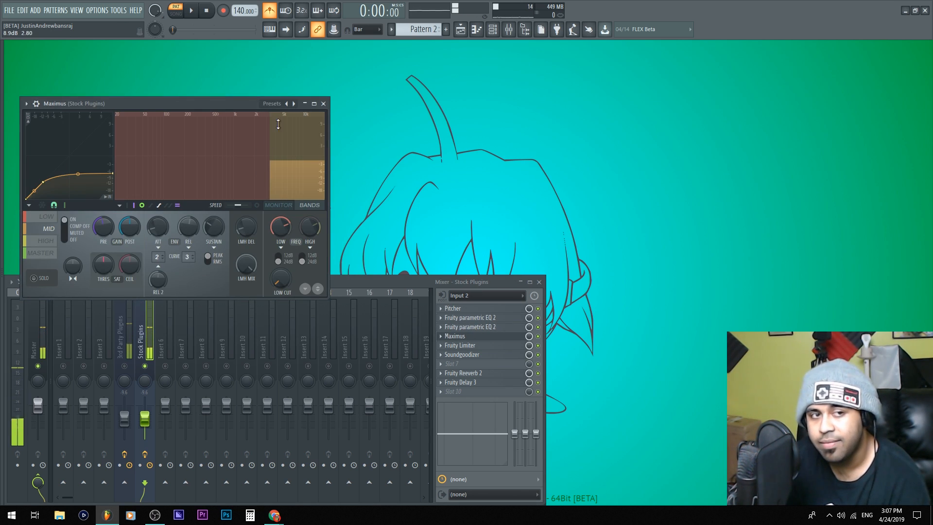
left_click(272, 103)
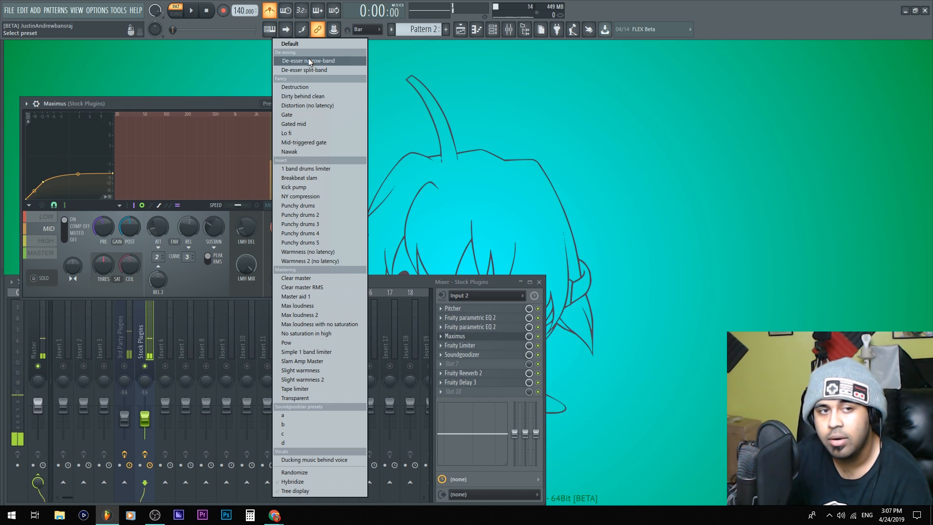
left_click(246, 115)
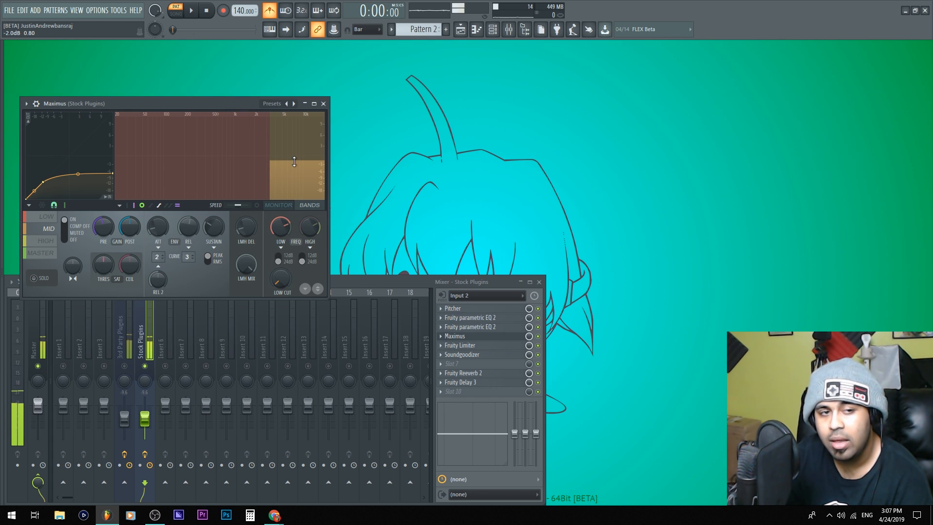
left_click(494, 338)
left_click(490, 346)
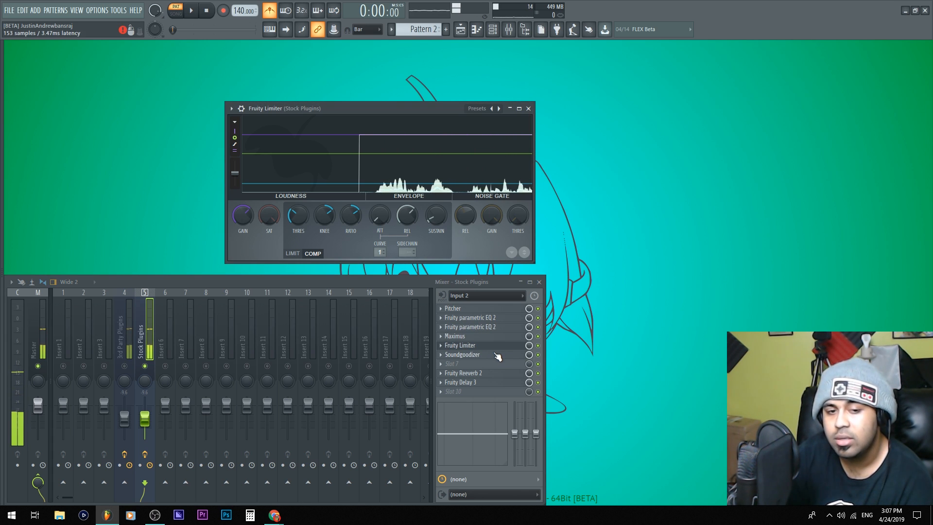
left_click(496, 347)
Open Soundgoodizer, compare the vocal with it off and on, and lower its amount slightly
left_click(489, 355)
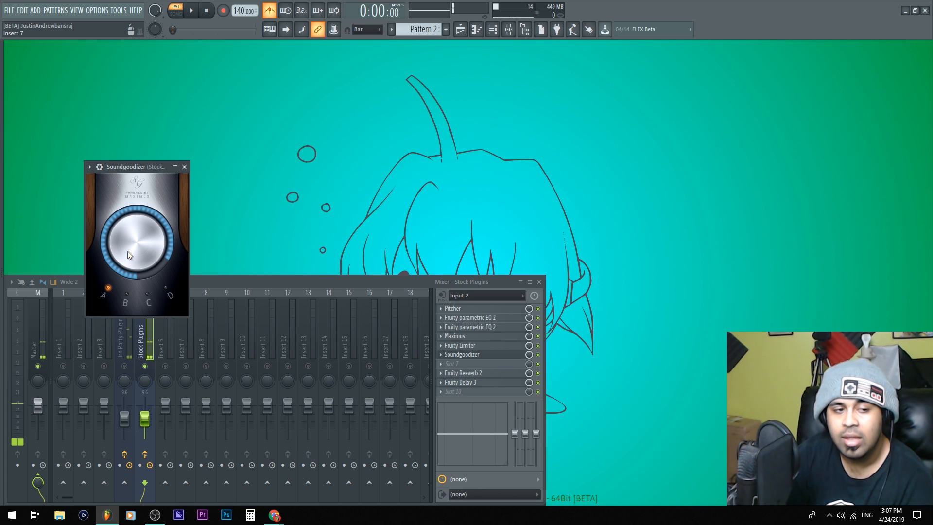
left_click(538, 356)
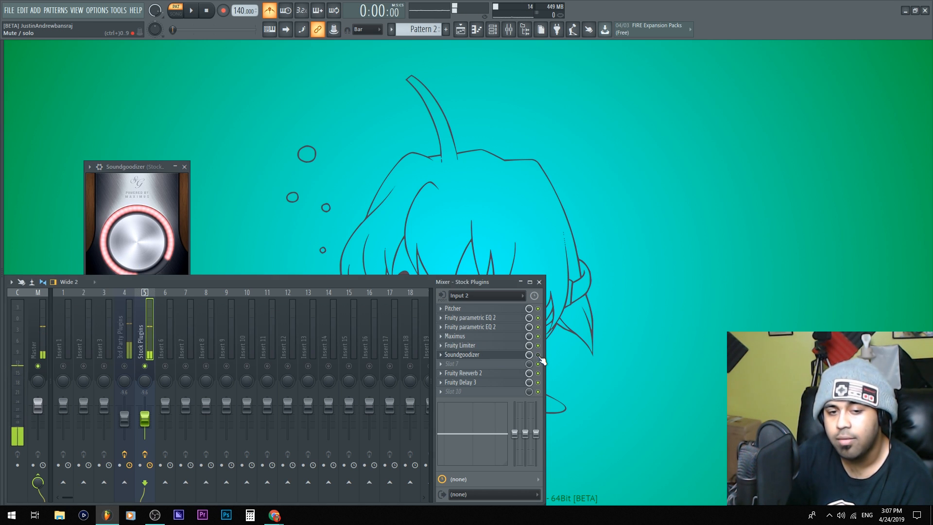
left_click(176, 244)
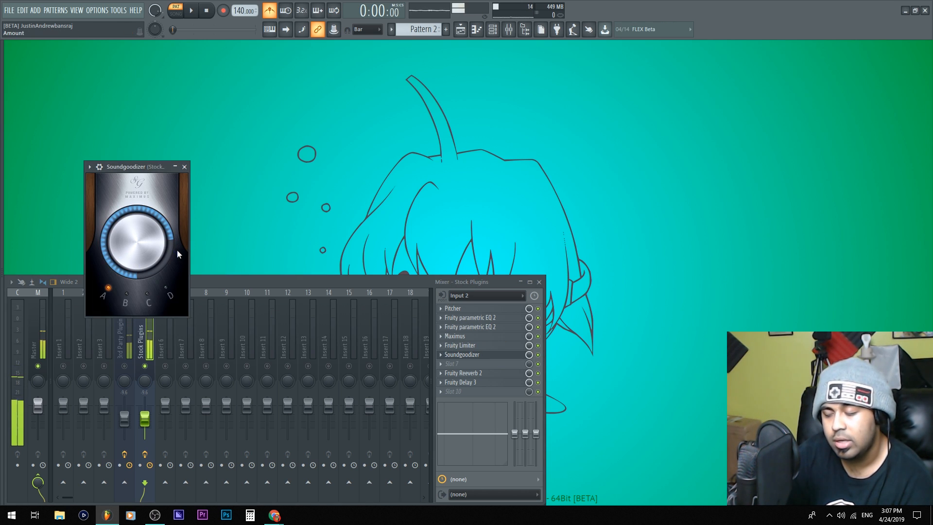
In Fruity Reeverb 2, audition a 4.7 sec decay time, enter .2 as the decay time value, and close the plugin
left_click(478, 374)
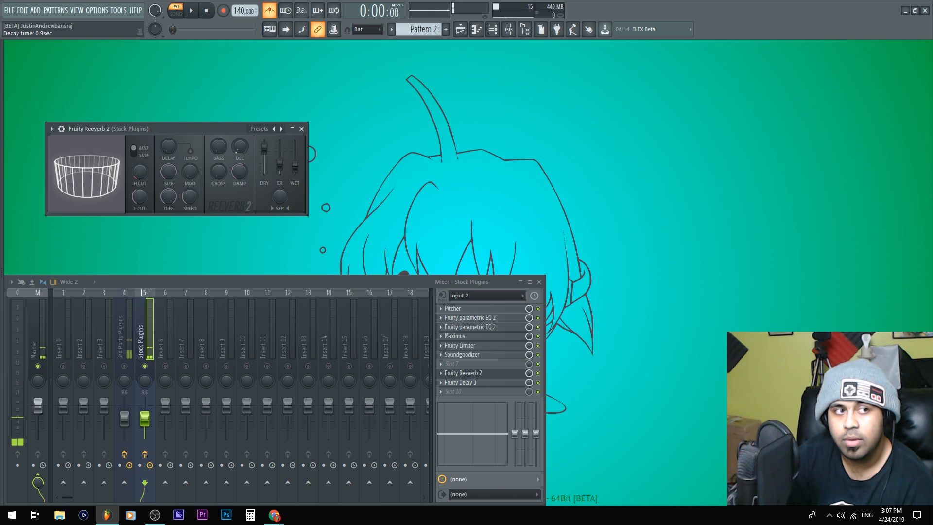
scroll(239, 147, "up", 8)
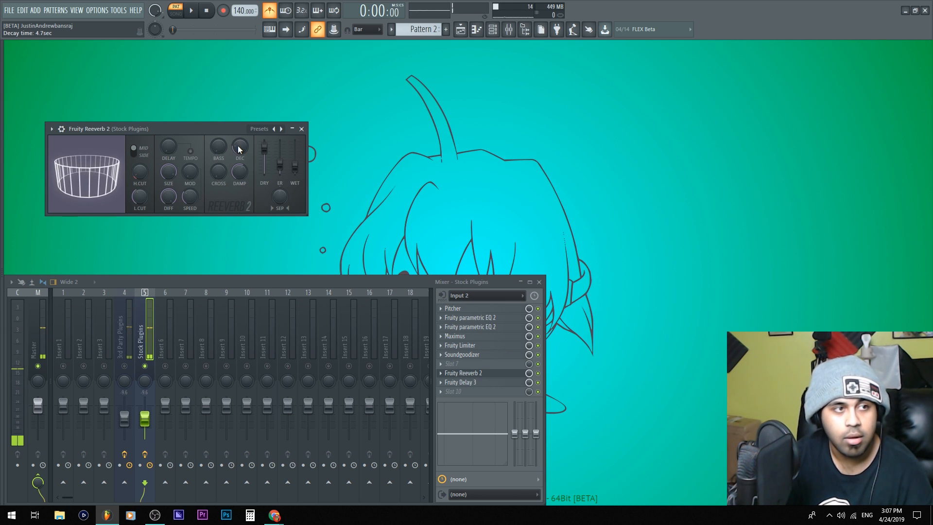
left_click_drag(239, 147, 239, 161)
right_click(238, 146)
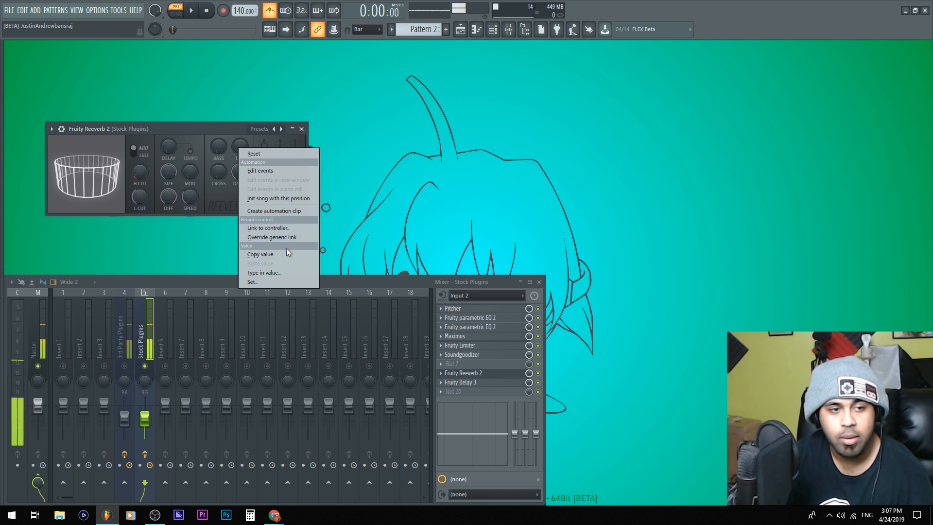
left_click(267, 273)
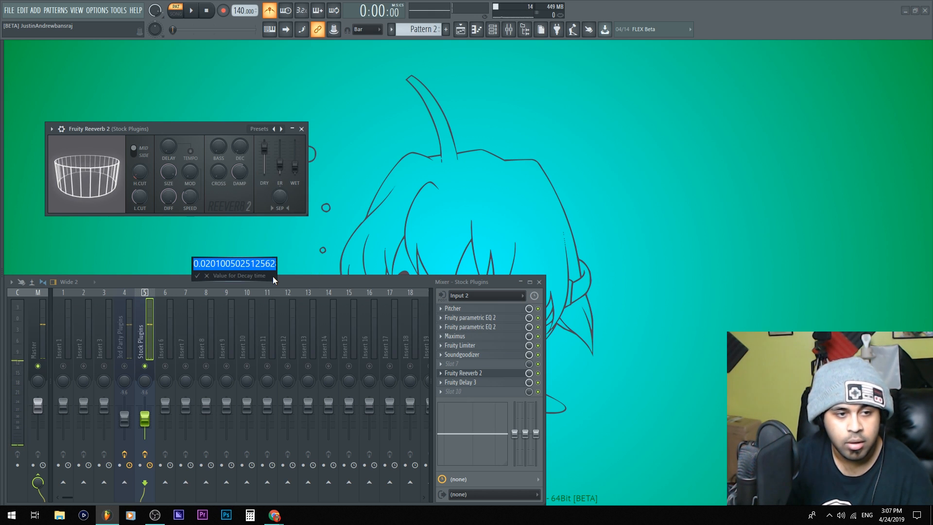
type(".2")
key("Return")
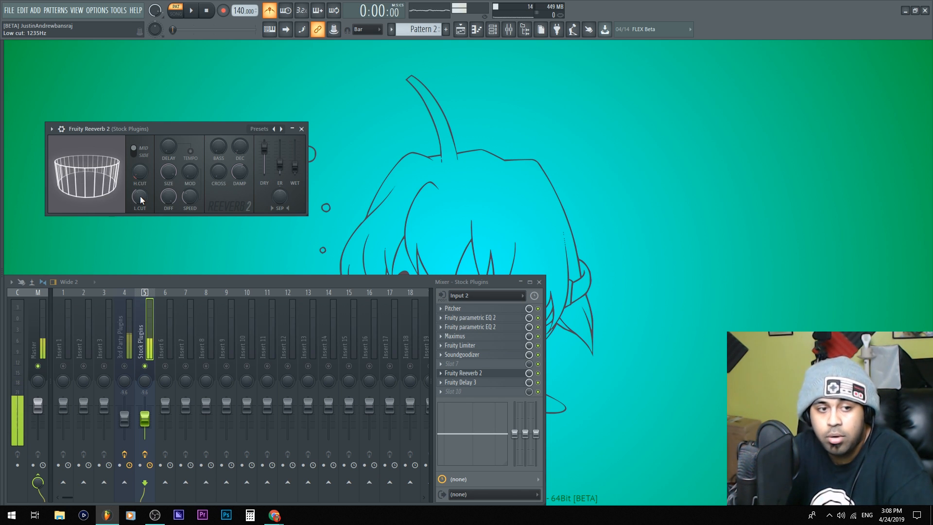
left_click(503, 375)
Open the Stock Plugins track's Fruity Delay 3, and compare the 3rd Party Plugins and Stock Plugins chains by soloing each
left_click(504, 383)
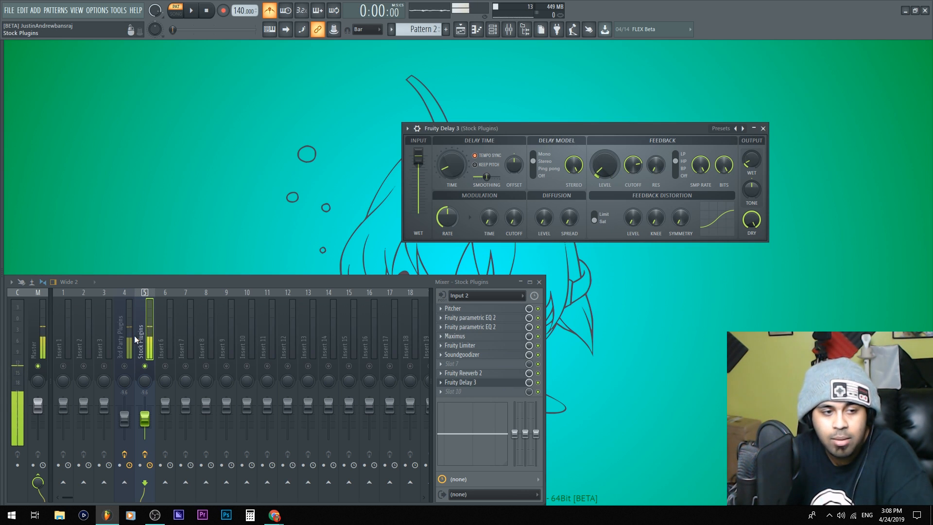
left_click(127, 350)
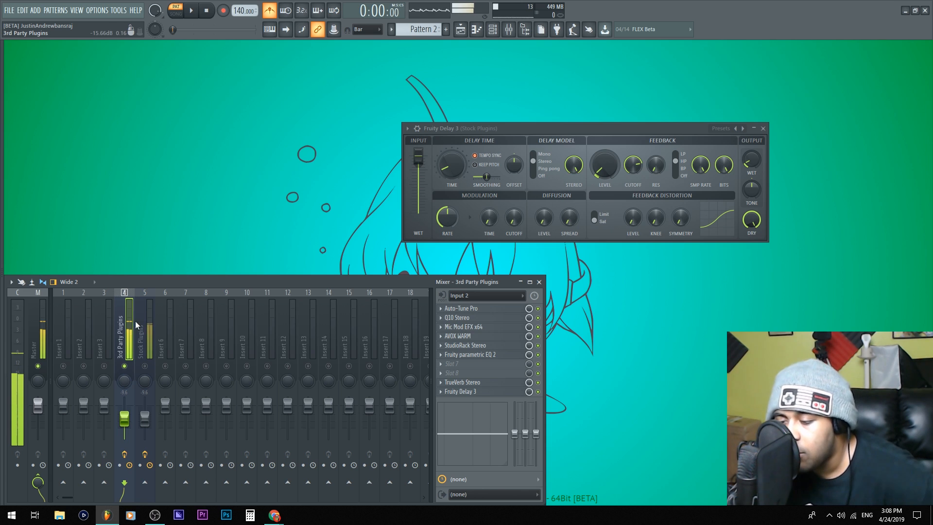
right_click(149, 366)
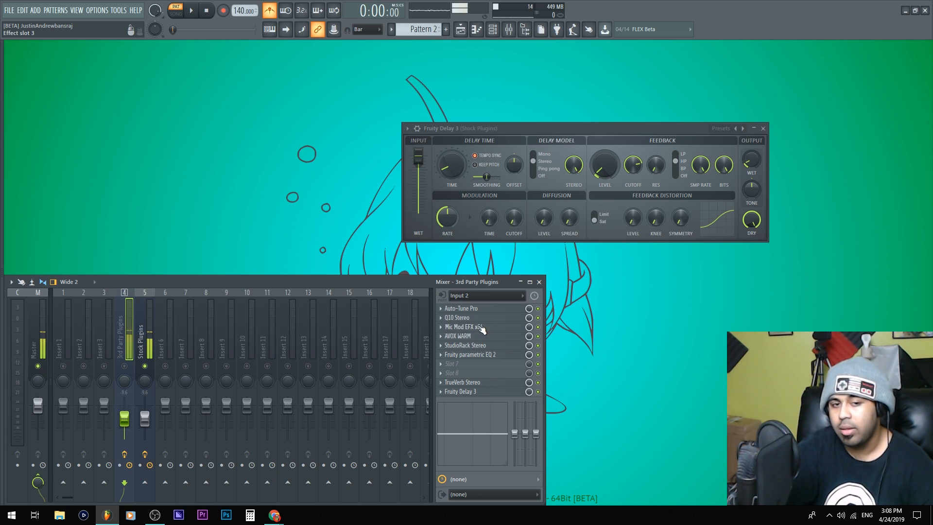
left_click(141, 342)
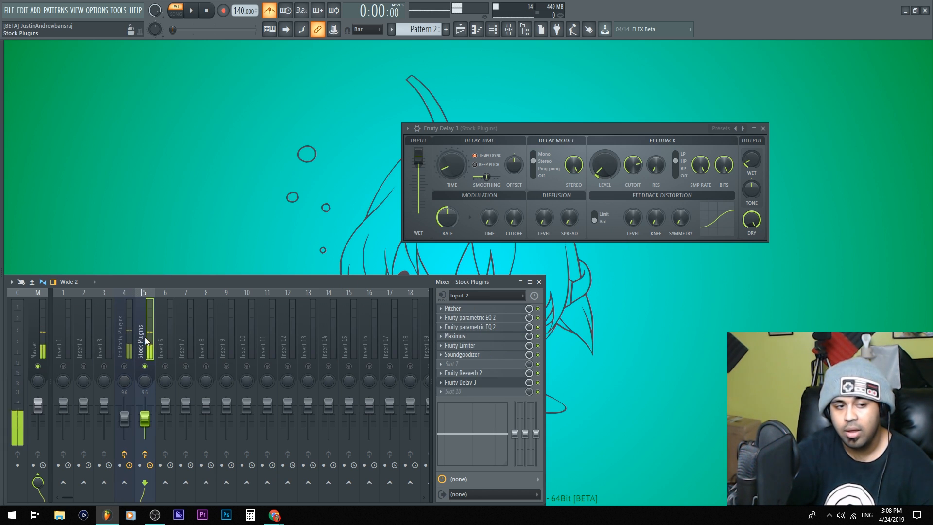
Inspect the band settings of the second Fruity parametric EQ 2 on the Stock Plugins track and close it
left_click(483, 327)
left_click(487, 319)
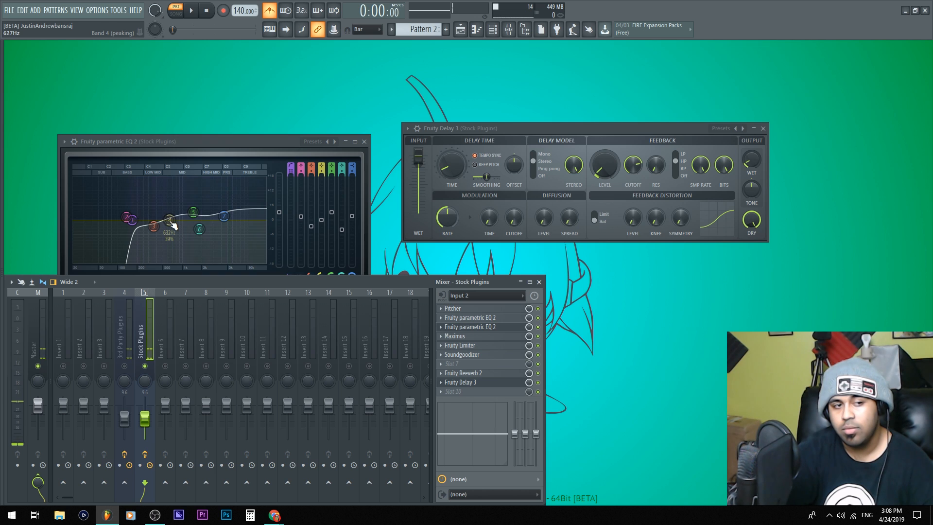
left_click(486, 326)
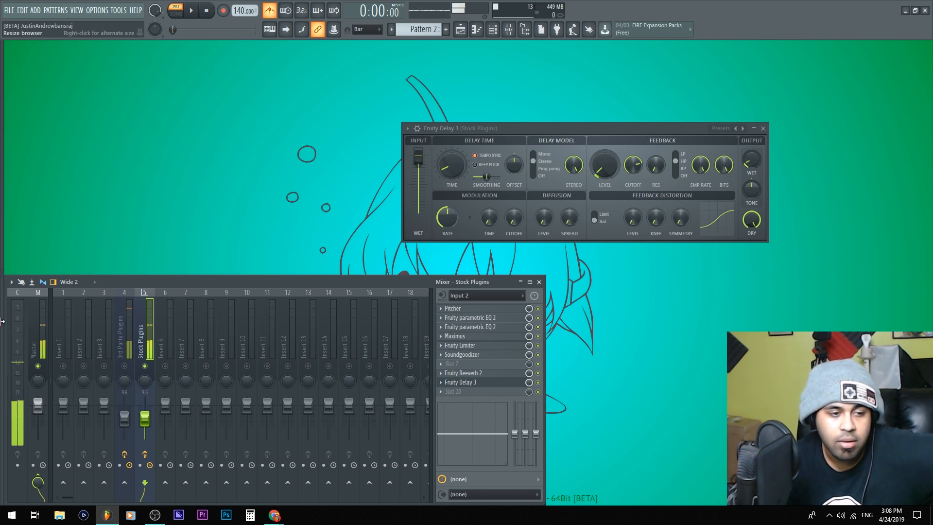
Make the 3rd Party Plugins track the audible vocal chain in place of Stock Plugins and raise its volume slightly
left_click(126, 367)
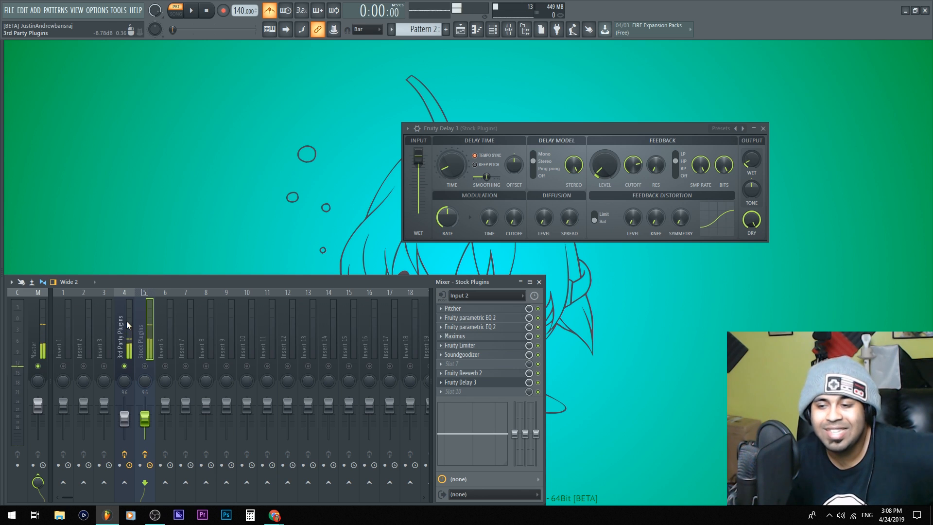
left_click(126, 331)
left_click_drag(124, 419, 125, 413)
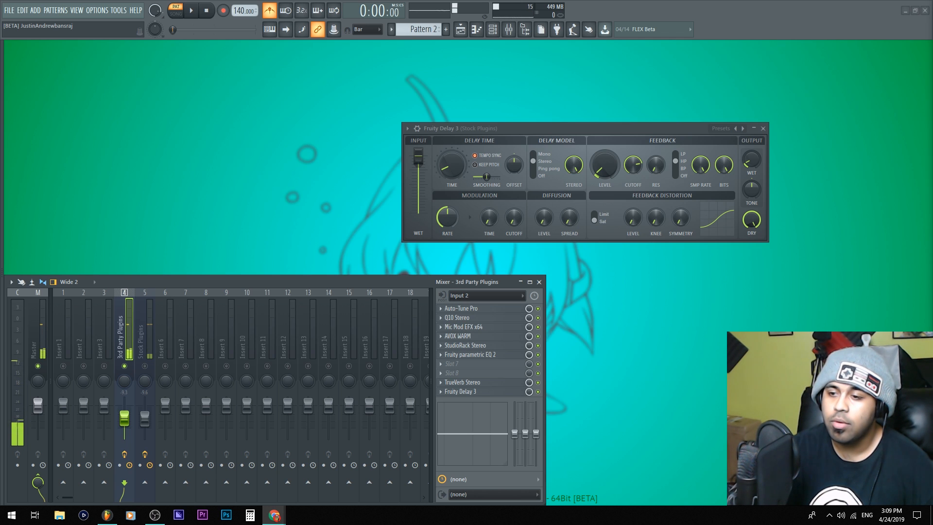
Bring the browser with the "Scarred From Love" video onto the recorded screen at full size
left_click_drag(932, 99, 310, 3)
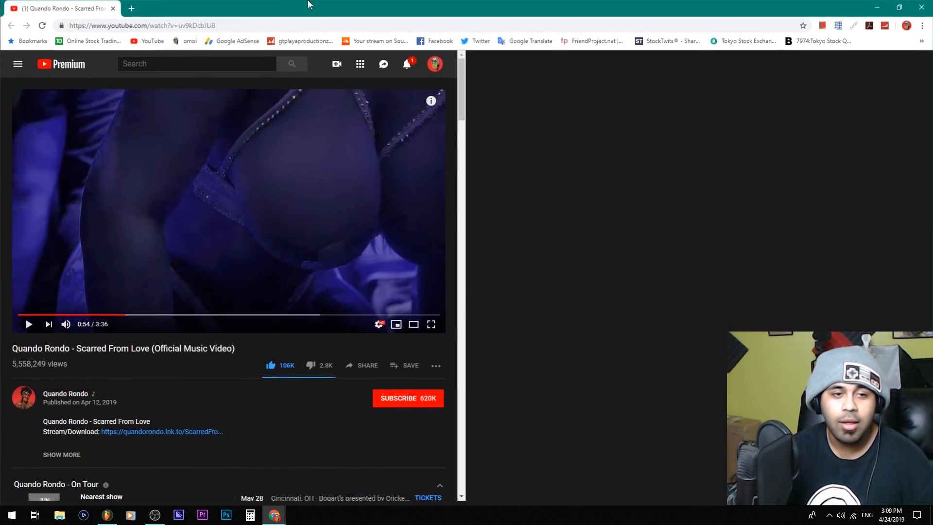